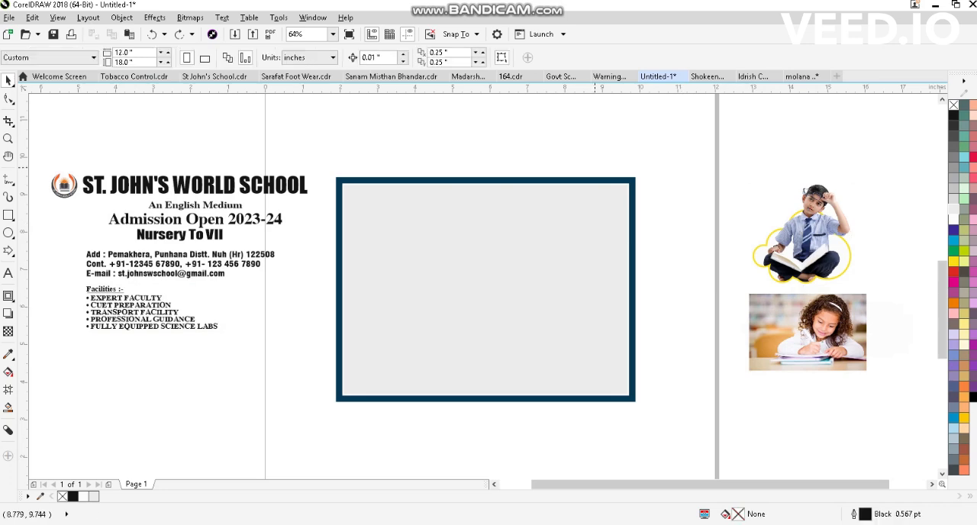
{"action": "left_click", "coordinate": [255, 185]}
{"action": "left_click", "coordinate": [118, 148]}
{"action": "left_click_drag", "start_coordinate": [89, 226], "coordinate": [115, 219]}
{"action": "left_click", "coordinate": [293, 171]}
{"action": "scroll", "coordinate": [293, 173], "scroll_direction": "up", "scroll_amount": 1}
{"action": "scroll", "coordinate": [383, 165], "scroll_direction": "down", "scroll_amount": 1}
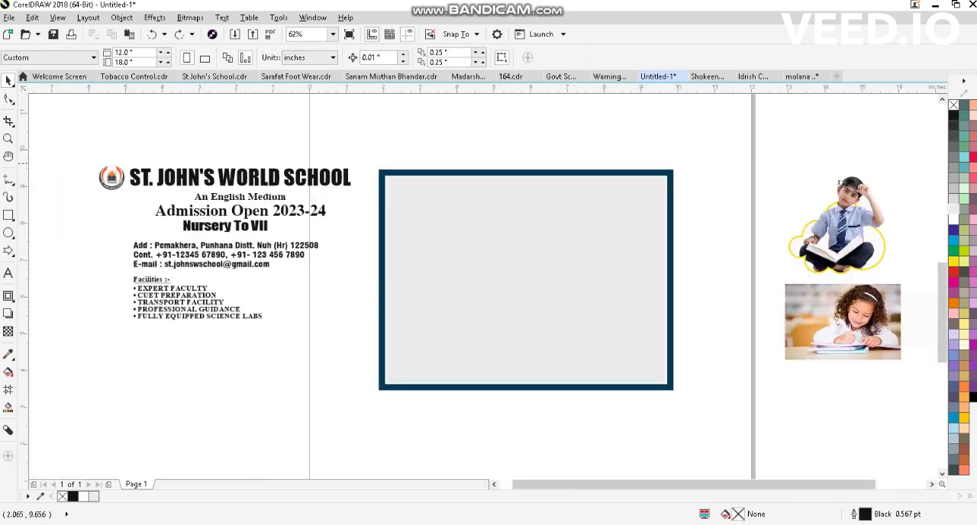
- Move the logo and all the school text together slightly downward beside the empty frame
{"action": "key", "text": "F4"}
{"action": "left_click_drag", "start_coordinate": [39, 380], "coordinate": [39, 381]}
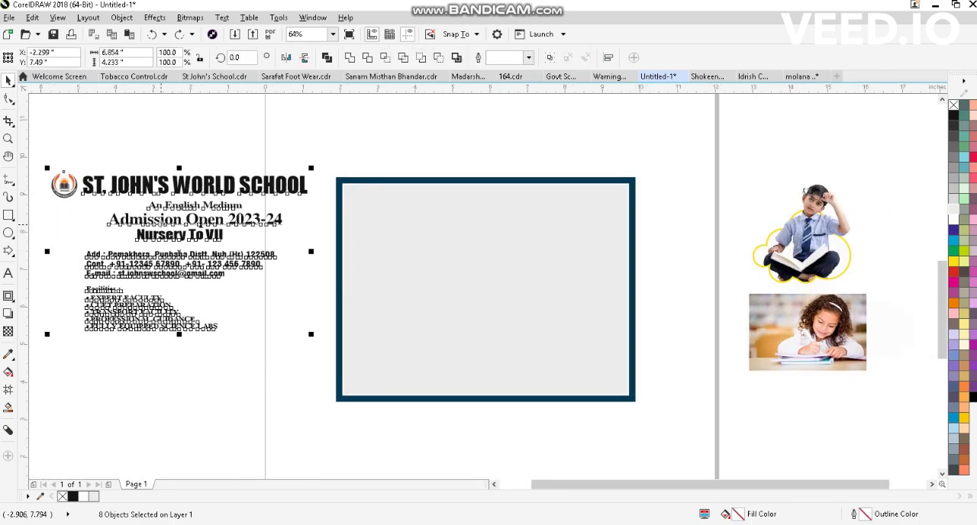
{"action": "left_click_drag", "start_coordinate": [124, 312], "coordinate": [144, 351]}
{"action": "left_click", "coordinate": [393, 144]}
{"action": "key", "text": "F4"}
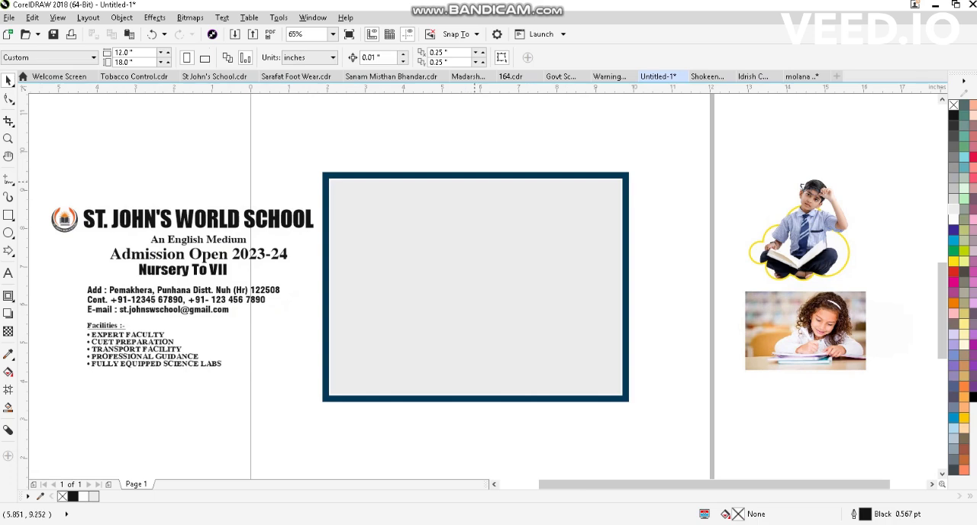
{"action": "left_click", "coordinate": [346, 177]}
{"action": "left_click_drag", "start_coordinate": [300, 150], "coordinate": [675, 425]}
{"action": "left_click", "coordinate": [681, 190]}
{"action": "left_click", "coordinate": [508, 196]}
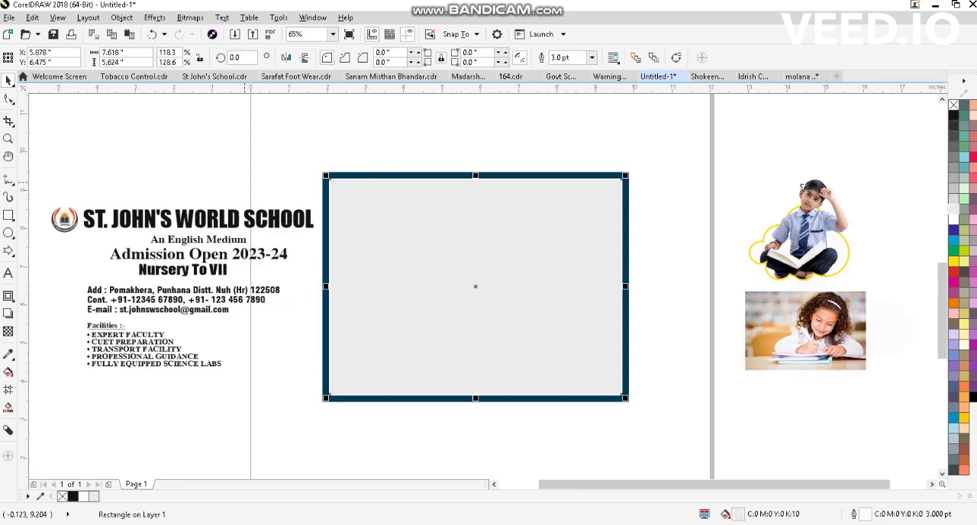
{"action": "left_click", "coordinate": [247, 181]}
{"action": "left_click", "coordinate": [64, 218]}
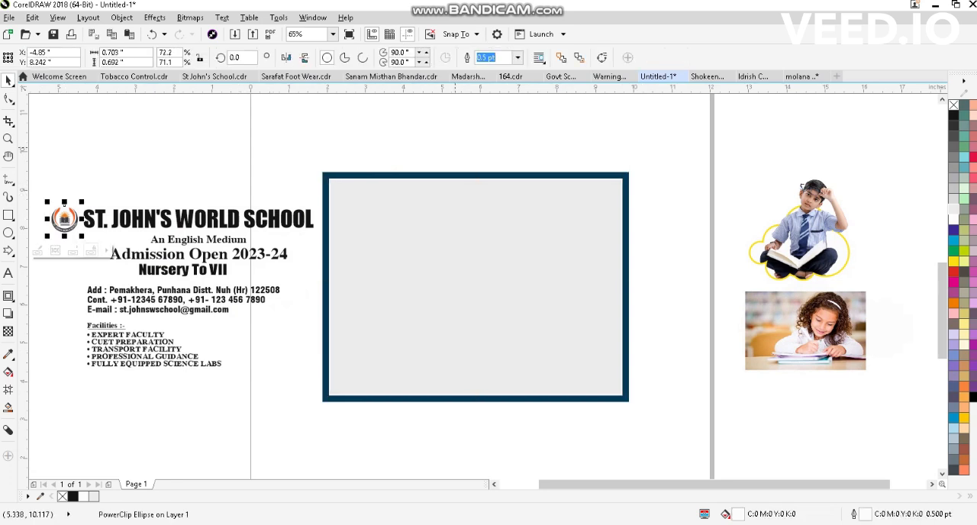
{"action": "left_click", "coordinate": [455, 148]}
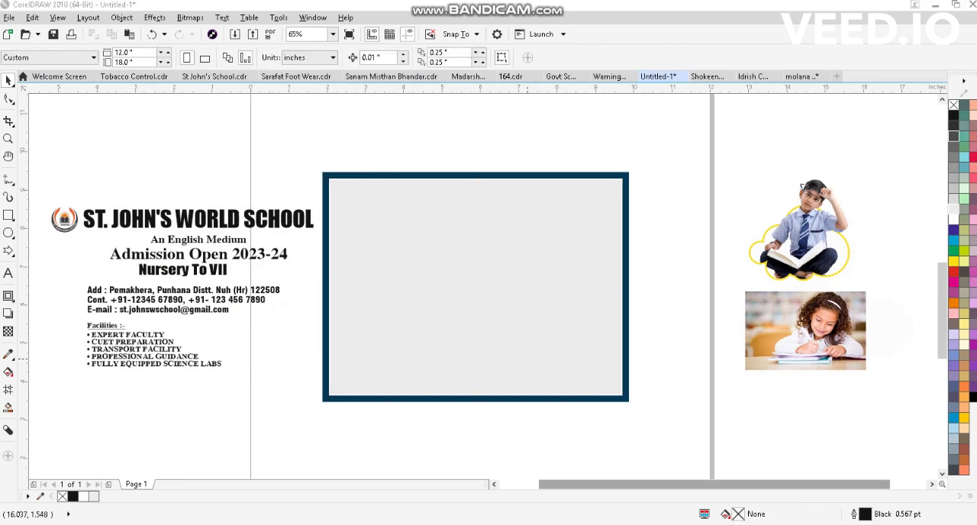
{"action": "left_click", "coordinate": [177, 214]}
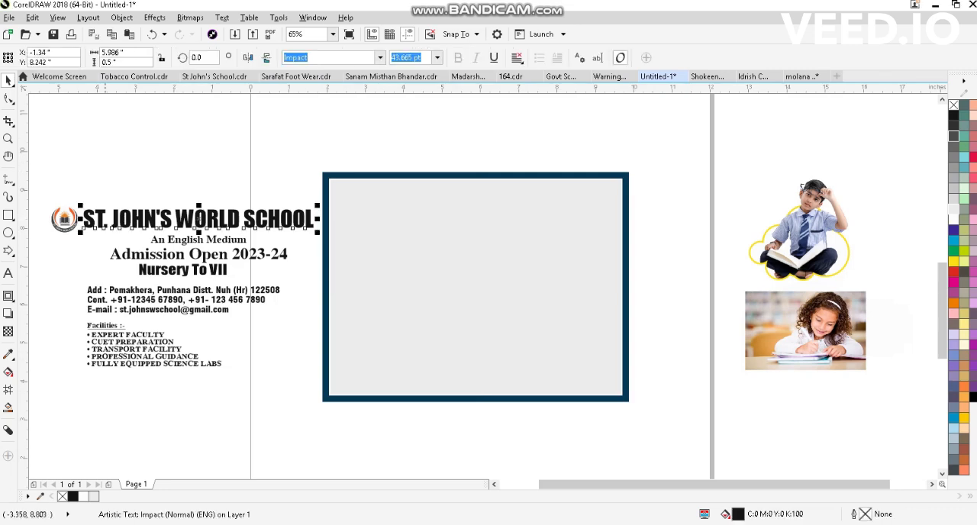
{"action": "left_click_drag", "start_coordinate": [37, 200], "coordinate": [99, 264]}
{"action": "left_click", "coordinate": [133, 219]}
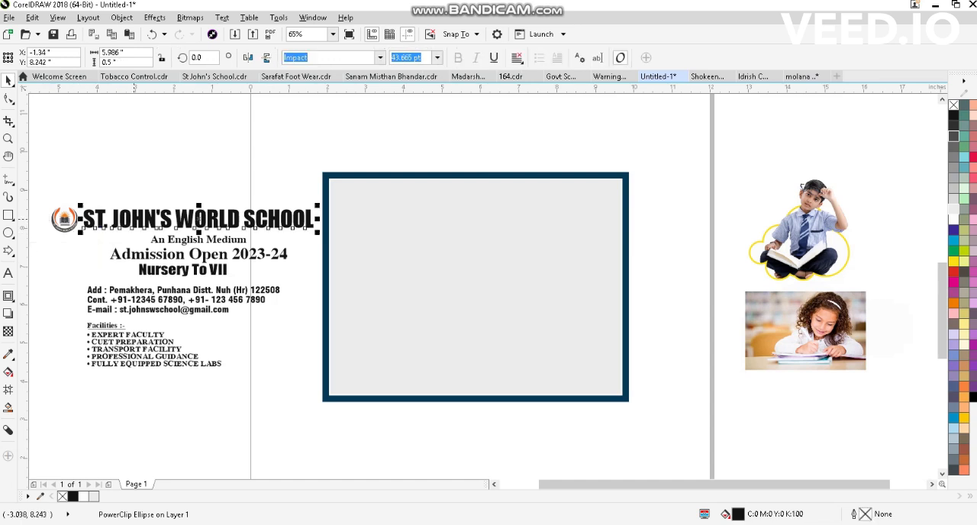
{"action": "key", "text": "Escape"}
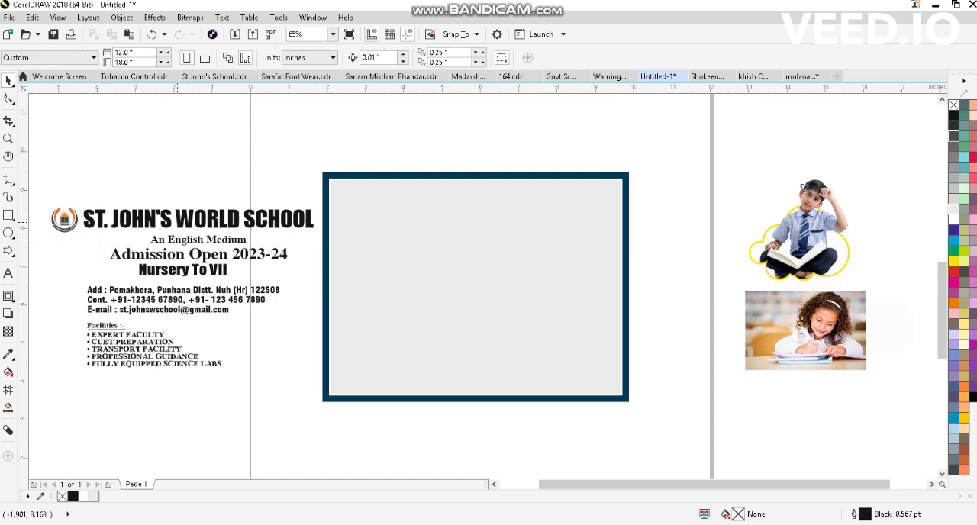
- Move the school name and logo inside the frame along its upper edge, with the logo just left of the name
{"action": "left_click_drag", "start_coordinate": [178, 219], "coordinate": [448, 198]}
{"action": "left_click", "coordinate": [191, 156]}
{"action": "left_click_drag", "start_coordinate": [41, 243], "coordinate": [408, 199]}
{"action": "scroll", "coordinate": [381, 198], "scroll_direction": "up", "scroll_amount": 1}
{"action": "key", "text": "Up"}
{"action": "left_click", "coordinate": [328, 200]}
{"action": "scroll", "coordinate": [328, 200], "scroll_direction": "up", "scroll_amount": 1}
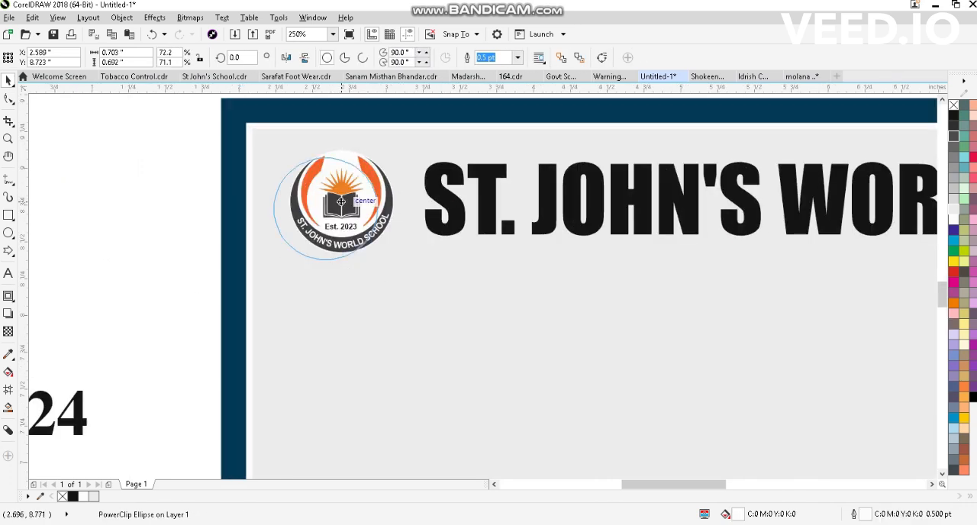
{"action": "left_click_drag", "start_coordinate": [464, 198], "coordinate": [446, 199]}
{"action": "scroll", "coordinate": [291, 210], "scroll_direction": "down", "scroll_amount": 2}
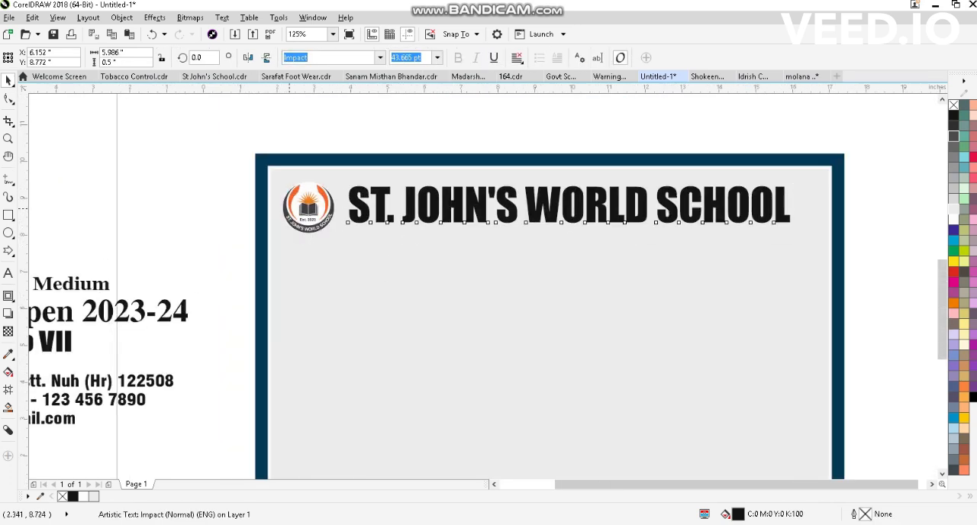
- Break the school name after "ST. JOHN'S" and separate it into two independent text lines
{"action": "left_click", "coordinate": [425, 145]}
{"action": "scroll", "coordinate": [404, 223], "scroll_direction": "up", "scroll_amount": 1}
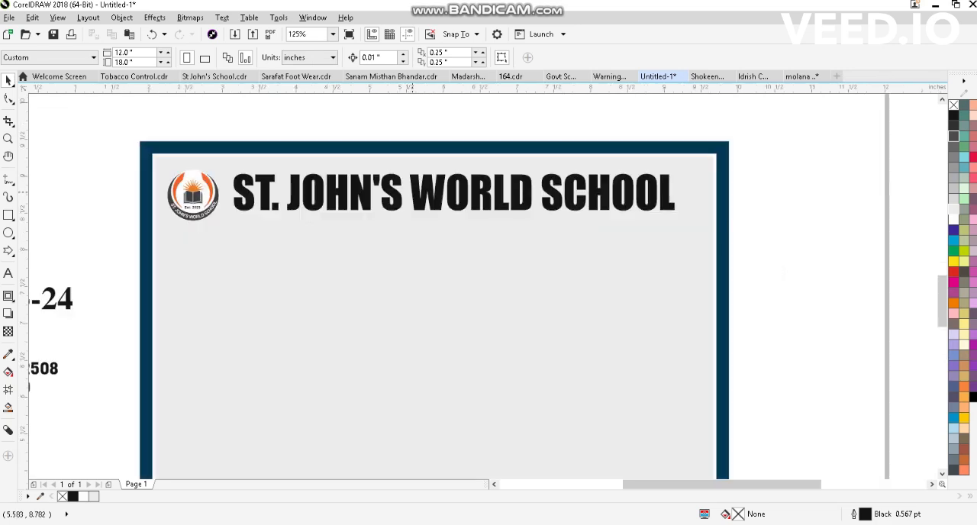
{"action": "double_click", "coordinate": [413, 192]}
{"action": "key", "text": "Return"}
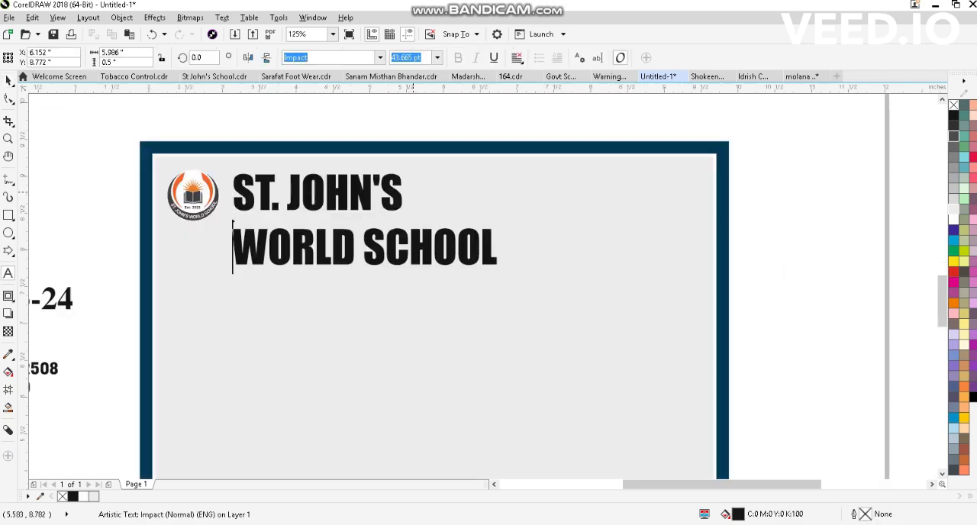
{"action": "key", "text": "ctrl+space"}
{"action": "scroll", "coordinate": [448, 203], "scroll_direction": "down", "scroll_amount": 1}
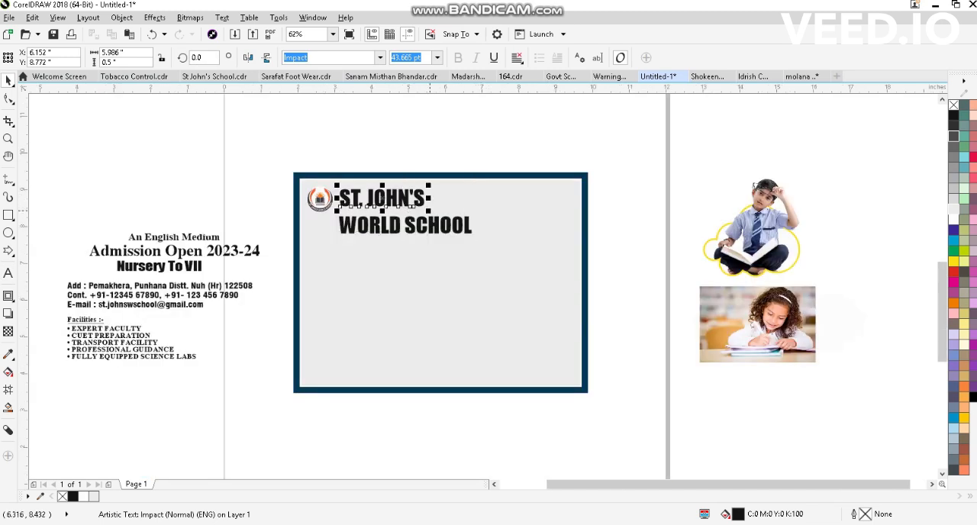
- Shift "WORLD SCHOOL" left beneath the logo and enlarge "ST. JOHN'S" to about 52 pt to match its right end
{"action": "scroll", "coordinate": [377, 217], "scroll_direction": "up", "scroll_amount": 1}
{"action": "left_click_drag", "start_coordinate": [451, 230], "coordinate": [390, 230]}
{"action": "left_click_drag", "start_coordinate": [390, 183], "coordinate": [392, 184]}
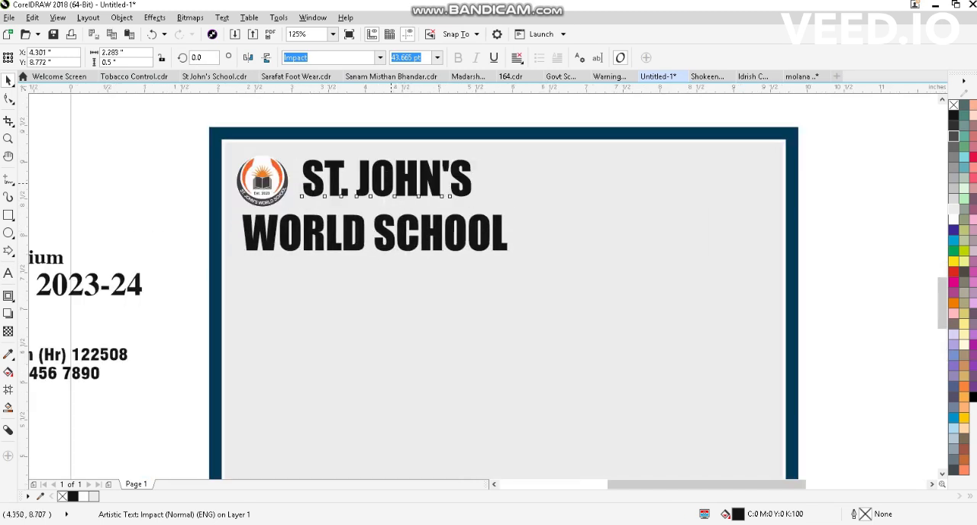
{"action": "left_click_drag", "start_coordinate": [474, 200], "coordinate": [508, 205]}
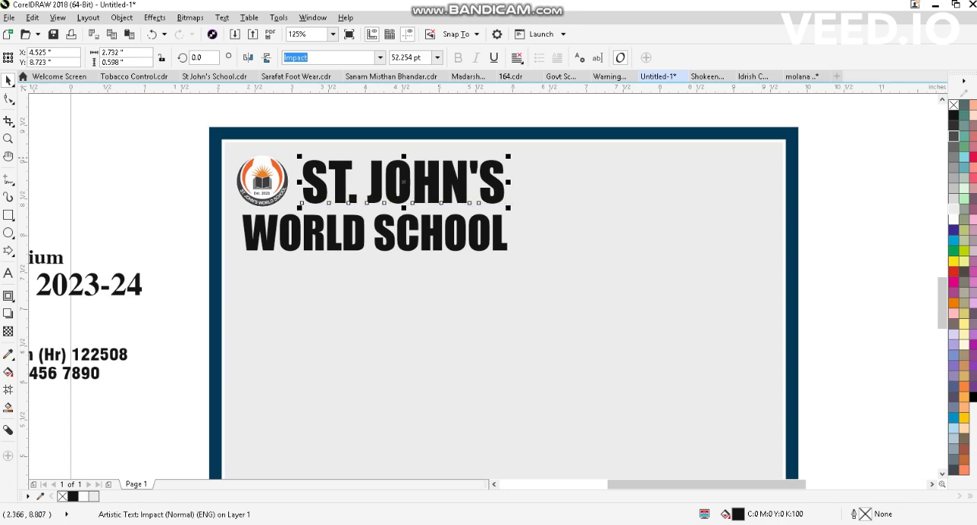
{"action": "left_click", "coordinate": [190, 169]}
- Adjust the position of "WORLD SCHOOL" and enlarge the logo and both name lines together until "WORLD SCHOOL" is about 51 pt
{"action": "left_click_drag", "start_coordinate": [315, 227], "coordinate": [317, 229]}
{"action": "left_click_drag", "start_coordinate": [176, 131], "coordinate": [582, 290]}
{"action": "left_click_drag", "start_coordinate": [519, 261], "coordinate": [562, 274]}
{"action": "left_click_drag", "start_coordinate": [464, 187], "coordinate": [460, 181]}
{"action": "left_click", "coordinate": [593, 237]}
{"action": "key", "text": "F4"}
{"action": "left_click_drag", "start_coordinate": [227, 141], "coordinate": [348, 217]}
{"action": "scroll", "coordinate": [319, 176], "scroll_direction": "up", "scroll_amount": 2}
{"action": "scroll", "coordinate": [278, 213], "scroll_direction": "down", "scroll_amount": 2}
{"action": "key", "text": "F4"}
{"action": "key", "text": "Escape"}
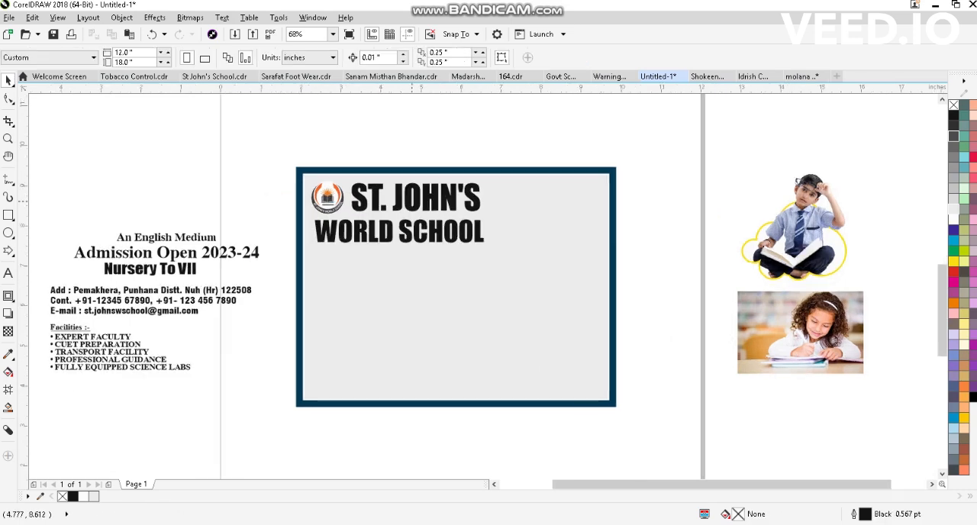
- Place "An English Medium" centred just below "WORLD SCHOOL" and underline it
{"action": "left_click", "coordinate": [179, 239]}
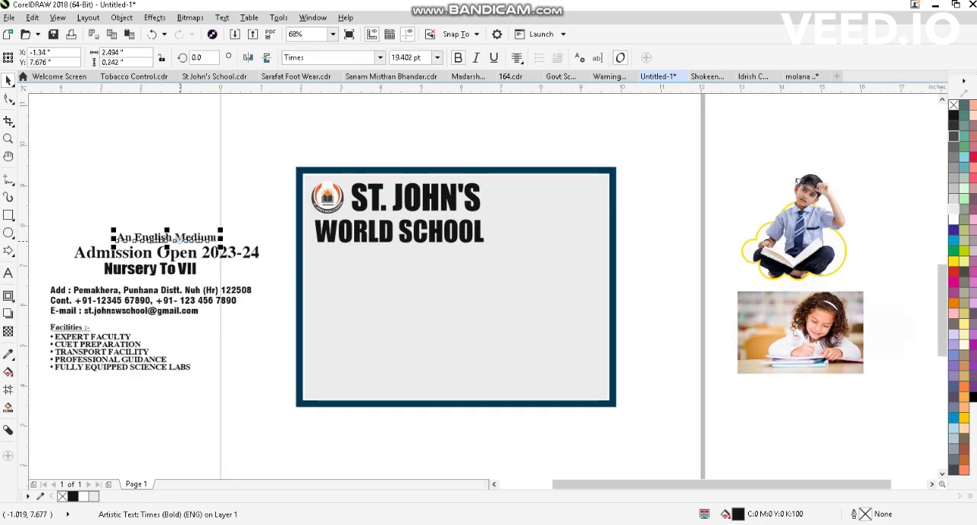
{"action": "left_click_drag", "start_coordinate": [181, 238], "coordinate": [401, 244]}
{"action": "left_click", "coordinate": [415, 233], "text": "shift"}
{"action": "key", "text": "c"}
{"action": "left_click", "coordinate": [408, 250]}
{"action": "scroll", "coordinate": [388, 254], "scroll_direction": "up", "scroll_amount": 2}
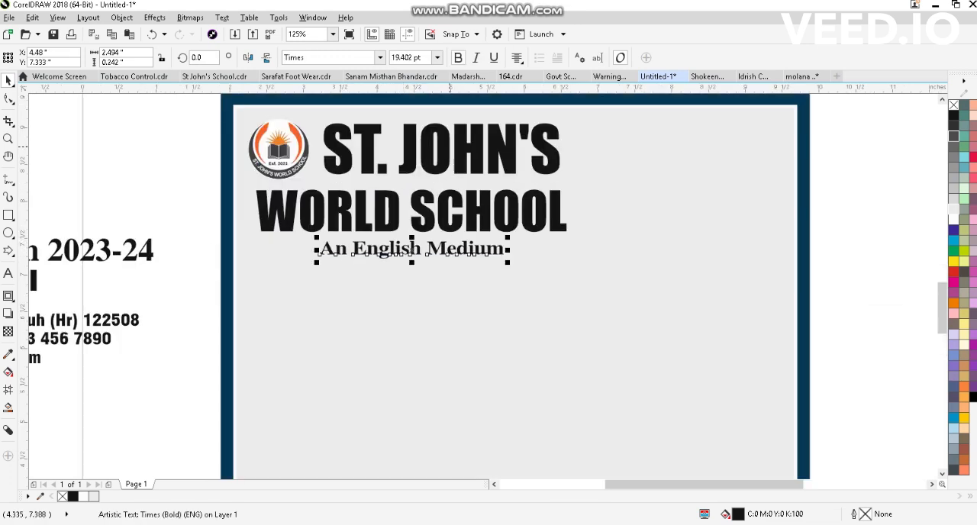
{"action": "left_click", "coordinate": [494, 57]}
{"action": "scroll", "coordinate": [214, 218], "scroll_direction": "down", "scroll_amount": 3}
{"action": "scroll", "coordinate": [213, 217], "scroll_direction": "up", "scroll_amount": 4}
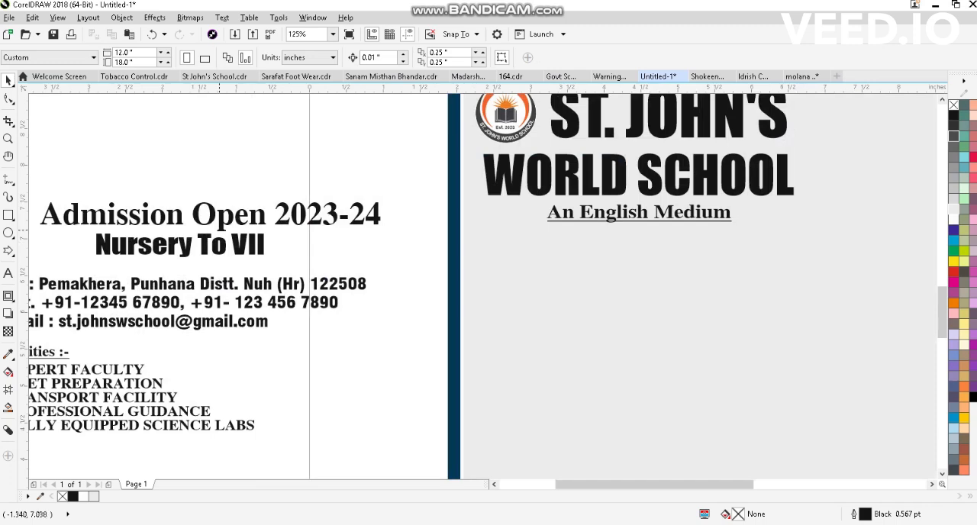
- Move "Admission Open 2023-24" and "Nursery To VII" together into the frame, centred below "An English Medium"
{"action": "left_click", "coordinate": [179, 244], "text": "shift"}
{"action": "scroll", "coordinate": [481, 239], "scroll_direction": "down", "scroll_amount": 2}
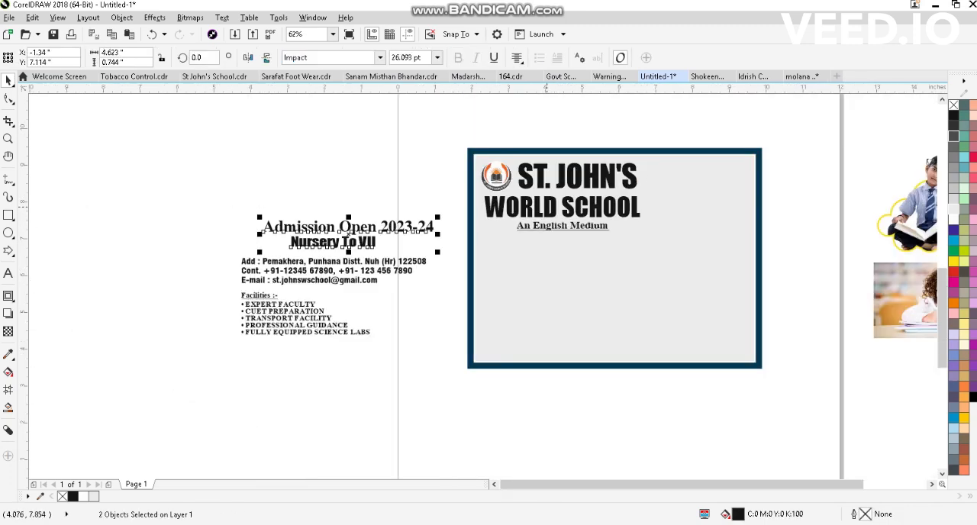
{"action": "left_click_drag", "start_coordinate": [362, 235], "coordinate": [622, 244]}
{"action": "scroll", "coordinate": [626, 230], "scroll_direction": "up", "scroll_amount": 1}
{"action": "scroll", "coordinate": [573, 230], "scroll_direction": "down", "scroll_amount": 1}
{"action": "key", "text": "Escape"}
{"action": "scroll", "coordinate": [594, 281], "scroll_direction": "up", "scroll_amount": 1}
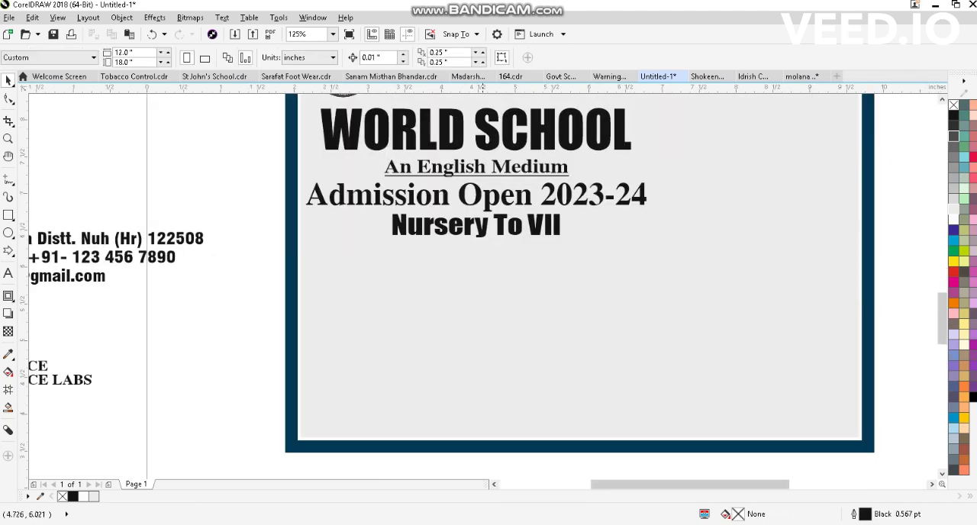
- Copy the outer frame's dark blue fill onto the inner grey rectangle
{"action": "scroll", "coordinate": [473, 243], "scroll_direction": "down", "scroll_amount": 1}
{"action": "left_click", "coordinate": [471, 229]}
{"action": "scroll", "coordinate": [659, 151], "scroll_direction": "up", "scroll_amount": 1}
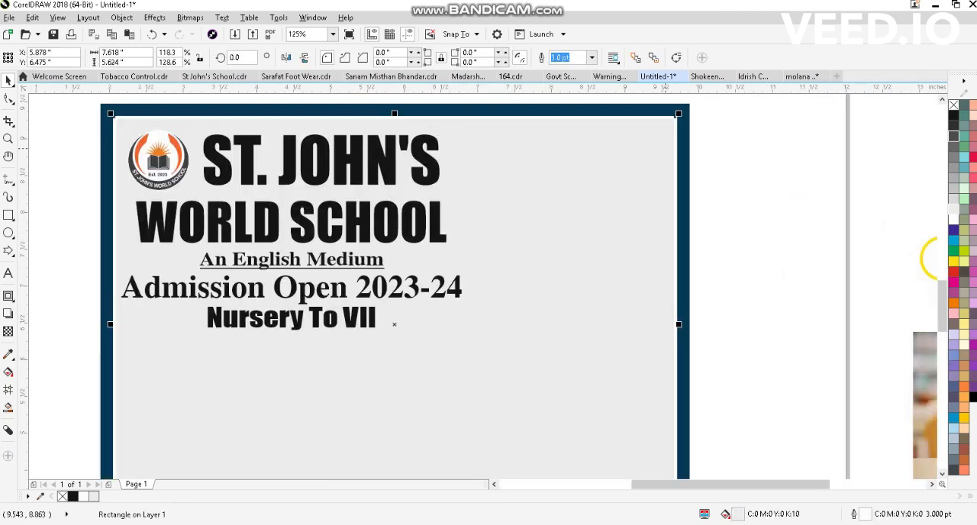
{"action": "left_click_drag", "start_coordinate": [689, 128], "coordinate": [656, 148]}
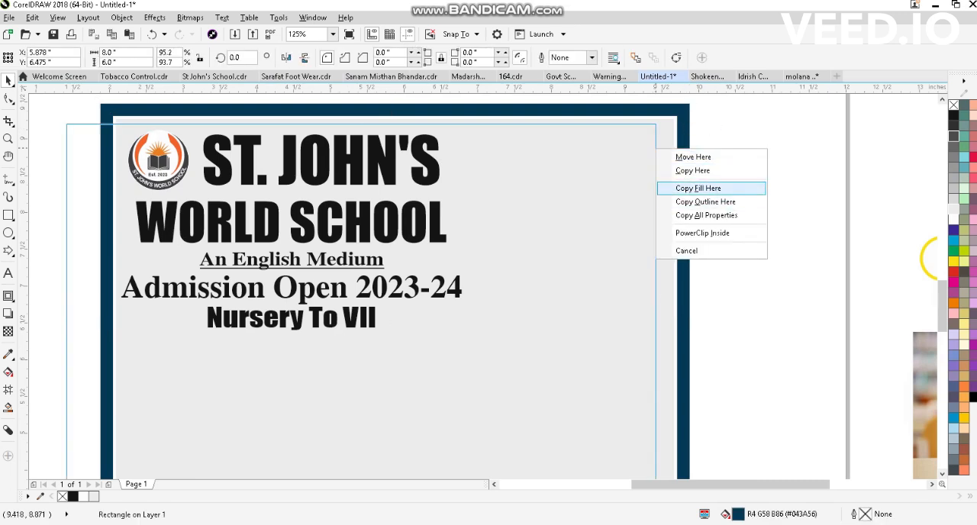
{"action": "left_click", "coordinate": [698, 188]}
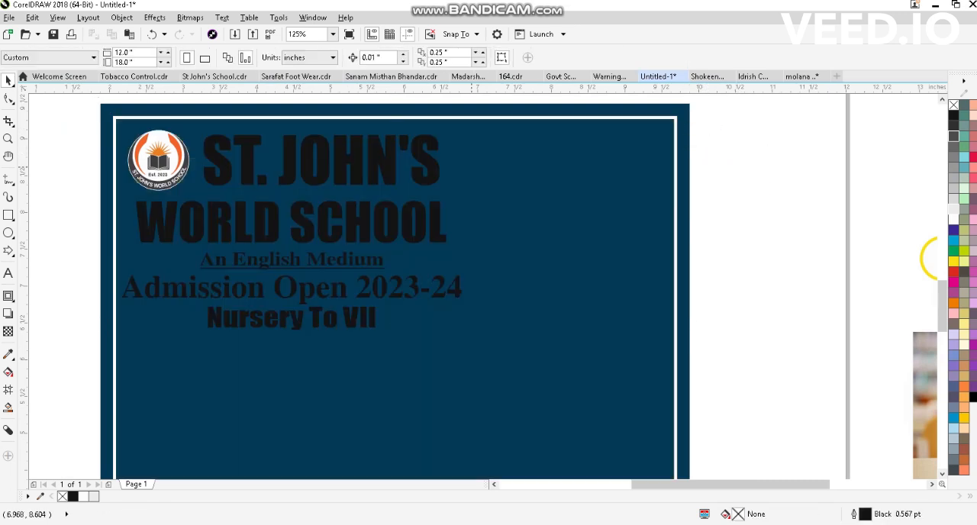
- Fill the two school name lines, "ST. JOHN'S" and "WORLD SCHOOL", with white
{"action": "scroll", "coordinate": [471, 170], "scroll_direction": "down", "scroll_amount": 1}
{"action": "left_click_drag", "start_coordinate": [416, 150], "coordinate": [463, 206]}
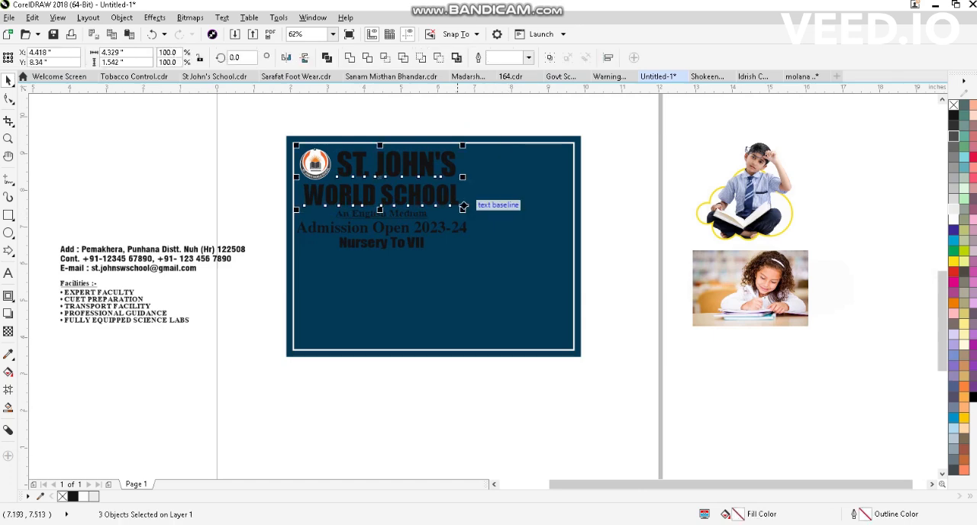
{"action": "left_click", "coordinate": [410, 166]}
{"action": "left_click", "coordinate": [423, 195], "text": "shift"}
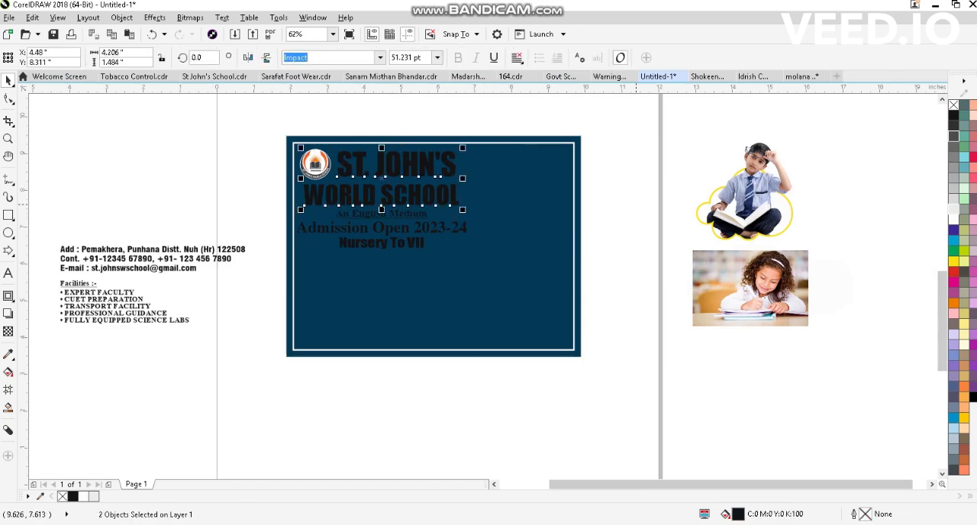
{"action": "left_click", "coordinate": [953, 220]}
{"action": "left_click", "coordinate": [905, 217]}
- Fill "An English Medium", "Admission Open 2023-24" and "Nursery To VII" with white
{"action": "scroll", "coordinate": [283, 211], "scroll_direction": "up", "scroll_amount": 1}
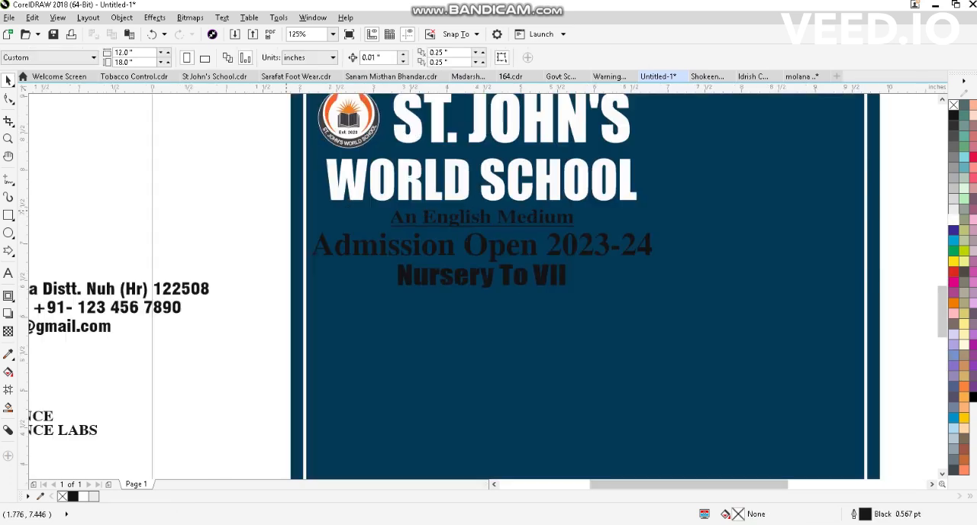
{"action": "left_click_drag", "start_coordinate": [306, 177], "coordinate": [741, 335]}
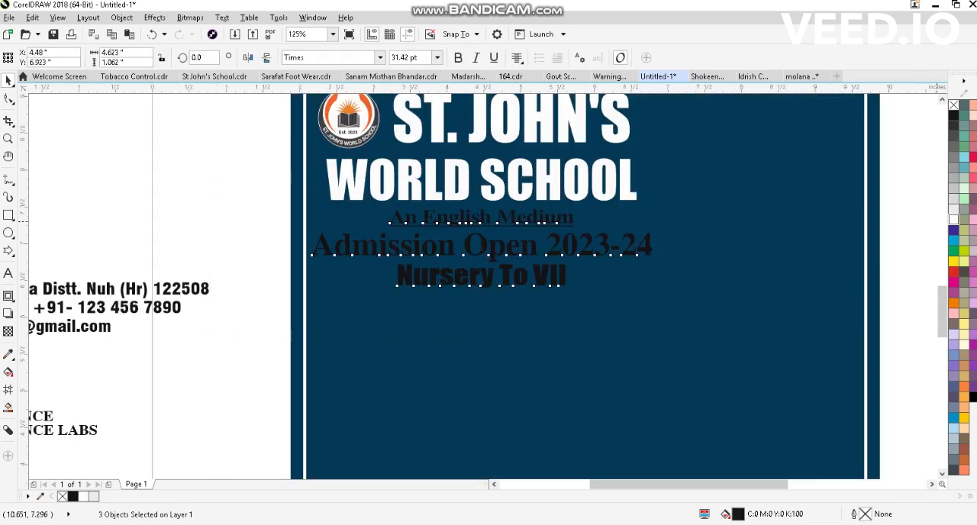
{"action": "left_click", "coordinate": [953, 220]}
- Move the address, contact and e-mail block to the lower-left corner of the blue panel and fill it with white
{"action": "scroll", "coordinate": [496, 243], "scroll_direction": "down", "scroll_amount": 1}
{"action": "left_click", "coordinate": [232, 243]}
{"action": "left_click_drag", "start_coordinate": [208, 266], "coordinate": [450, 340]}
{"action": "scroll", "coordinate": [454, 388], "scroll_direction": "up", "scroll_amount": 1}
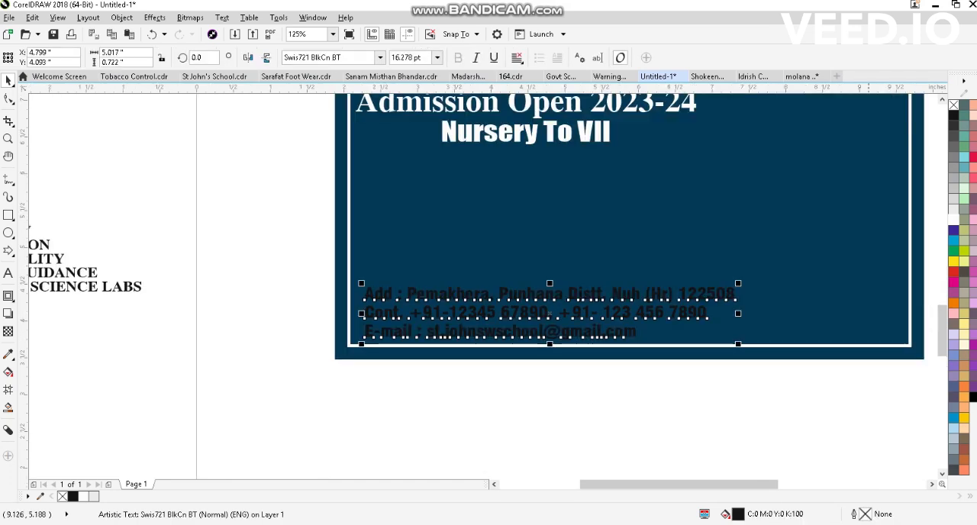
{"action": "left_click", "coordinate": [953, 220]}
{"action": "left_click", "coordinate": [290, 280]}
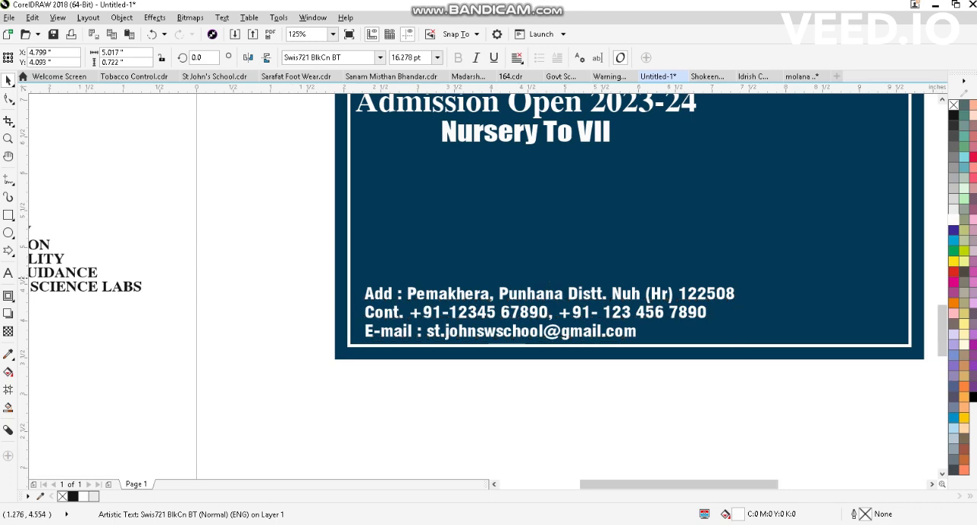
- Move the Facilities heading and list into the panel above the address block and enlarge them to about 124%
{"action": "scroll", "coordinate": [540, 292], "scroll_direction": "up", "scroll_amount": 1}
{"action": "left_click", "coordinate": [488, 296]}
{"action": "scroll", "coordinate": [468, 293], "scroll_direction": "down", "scroll_amount": 3}
{"action": "scroll", "coordinate": [319, 278], "scroll_direction": "up", "scroll_amount": 1}
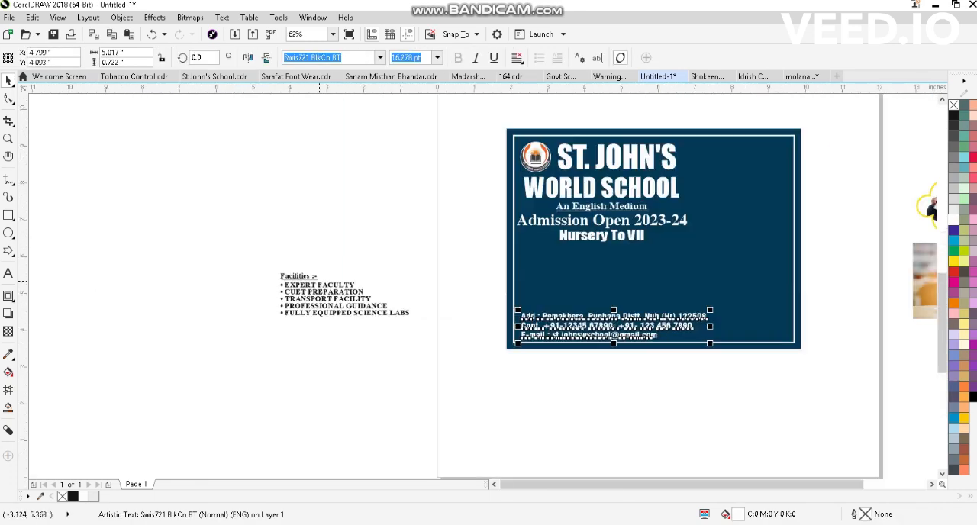
{"action": "left_click_drag", "start_coordinate": [241, 260], "coordinate": [495, 361]}
{"action": "left_click_drag", "start_coordinate": [343, 294], "coordinate": [584, 280]}
{"action": "scroll", "coordinate": [651, 283], "scroll_direction": "up", "scroll_amount": 1}
{"action": "left_click_drag", "start_coordinate": [657, 320], "coordinate": [718, 340]}
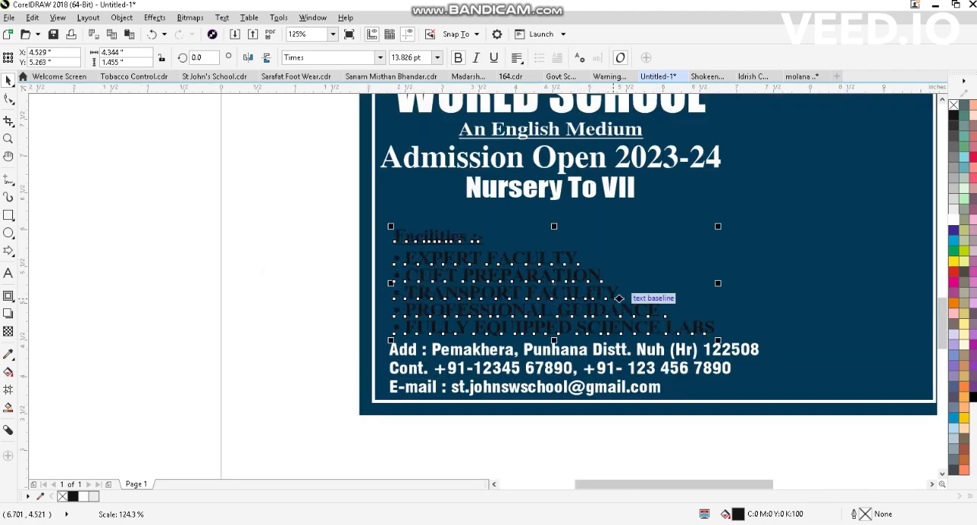
{"action": "left_click_drag", "start_coordinate": [542, 255], "coordinate": [539, 248]}
{"action": "scroll", "coordinate": [380, 251], "scroll_direction": "down", "scroll_amount": 1}
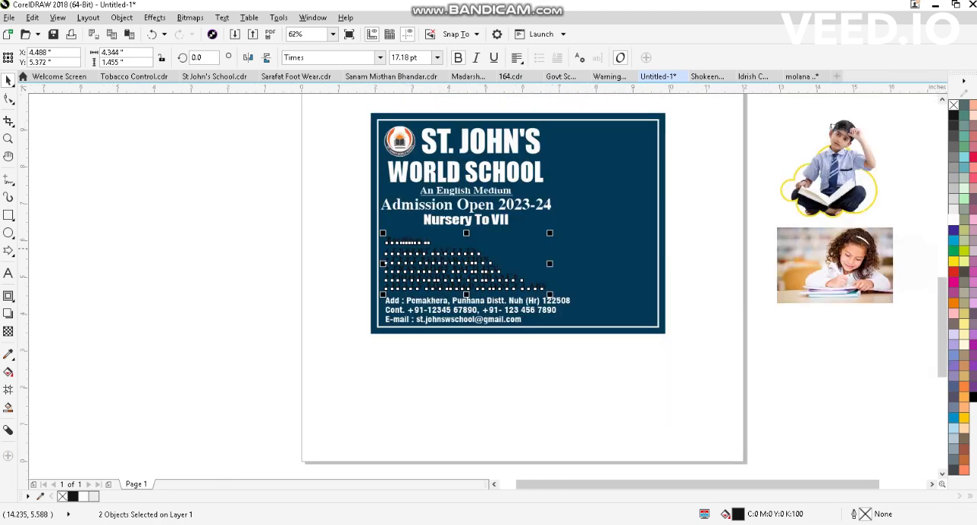
- Fill the Facilities heading and list with white and fit all objects in view
{"action": "left_click", "coordinate": [953, 219]}
{"action": "left_click", "coordinate": [682, 333]}
{"action": "key", "text": "F4"}
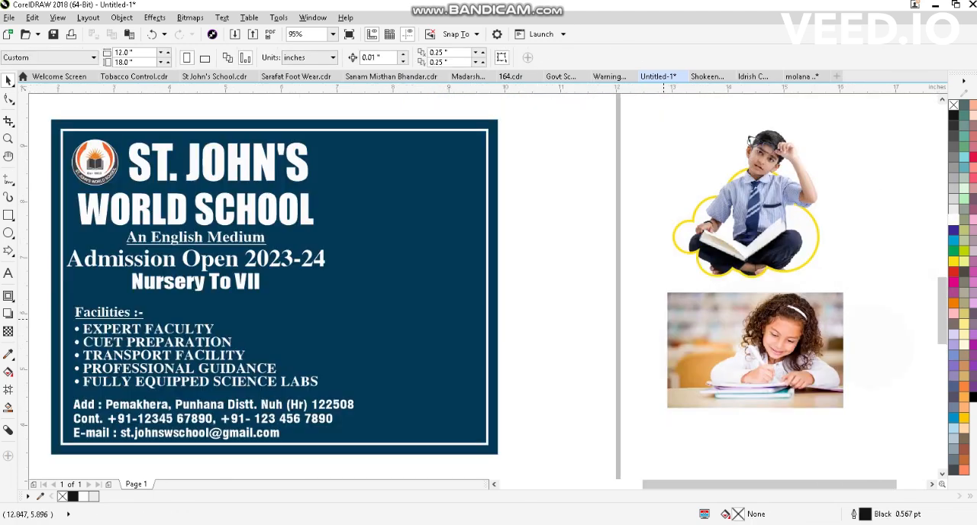
- Move the Facilities heading and list to the right half of the panel and shrink them to 14.529 pt
{"action": "scroll", "coordinate": [706, 275], "scroll_direction": "down", "scroll_amount": 1}
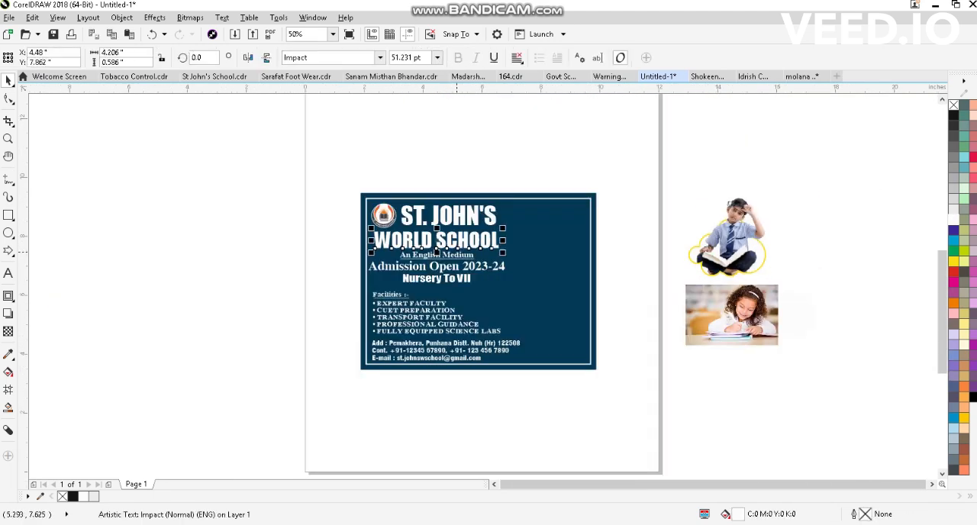
{"action": "scroll", "coordinate": [435, 266], "scroll_direction": "up", "scroll_amount": 1}
{"action": "left_click_drag", "start_coordinate": [590, 301], "coordinate": [590, 301]}
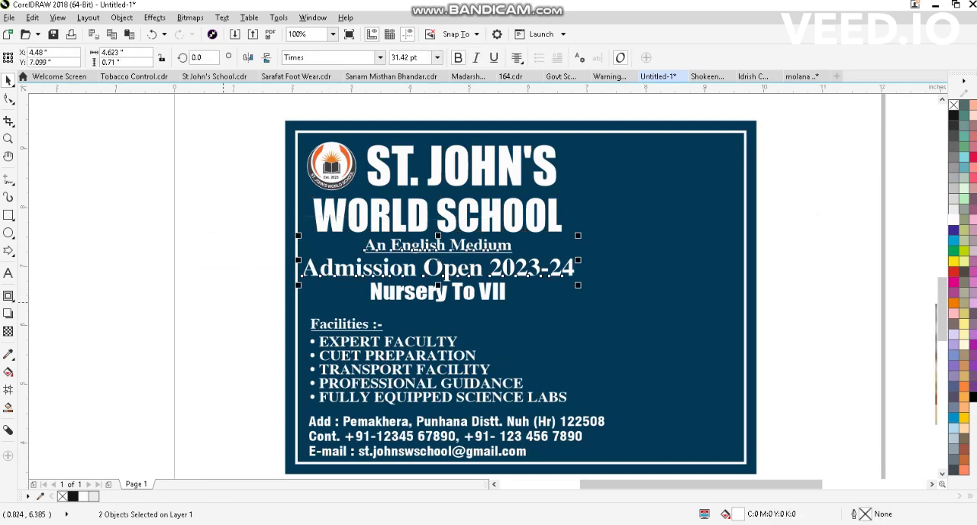
{"action": "left_click_drag", "start_coordinate": [224, 302], "coordinate": [640, 415]}
{"action": "left_click_drag", "start_coordinate": [446, 374], "coordinate": [688, 373]}
{"action": "scroll", "coordinate": [517, 300], "scroll_direction": "down", "scroll_amount": 1}
{"action": "scroll", "coordinate": [538, 361], "scroll_direction": "up", "scroll_amount": 1}
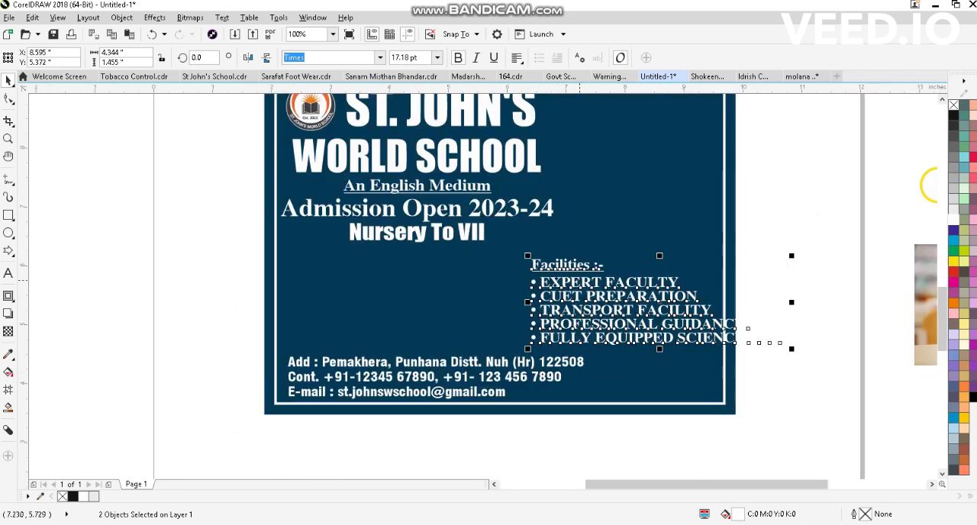
{"action": "left_click_drag", "start_coordinate": [613, 289], "coordinate": [600, 277]}
{"action": "left_click_drag", "start_coordinate": [779, 337], "coordinate": [738, 325]}
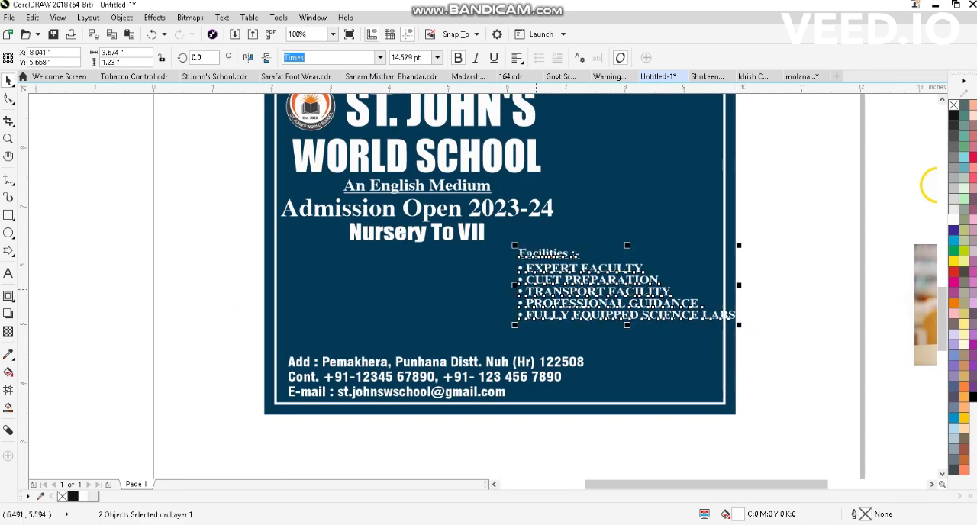
{"action": "left_click_drag", "start_coordinate": [550, 273], "coordinate": [557, 285]}
- Move "Nursery To VII" down to just above the address and join the e-mail line to the contact line with a "|" separator
{"action": "left_click", "coordinate": [417, 233]}
{"action": "left_click_drag", "start_coordinate": [418, 232], "coordinate": [417, 334]}
{"action": "left_click", "coordinate": [302, 396]}
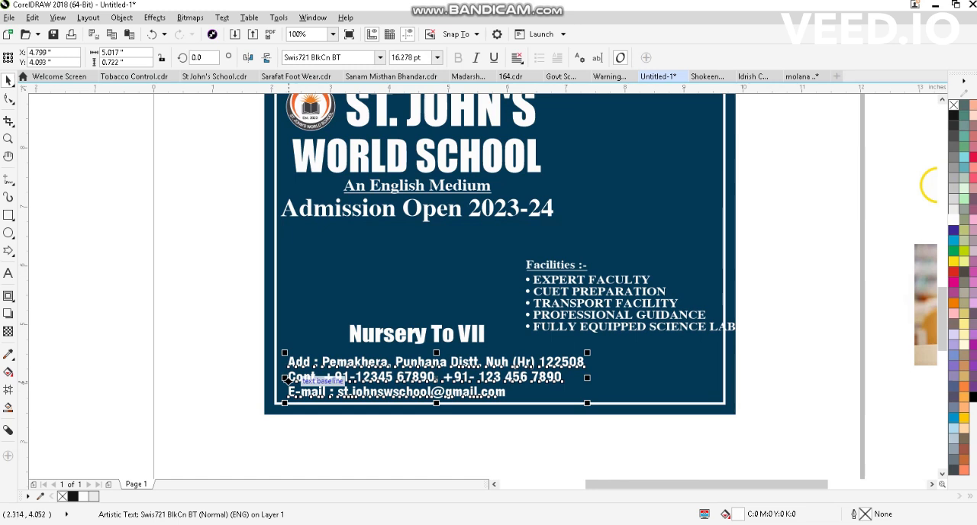
{"action": "double_click", "coordinate": [288, 392]}
{"action": "key", "text": "BackSpace"}
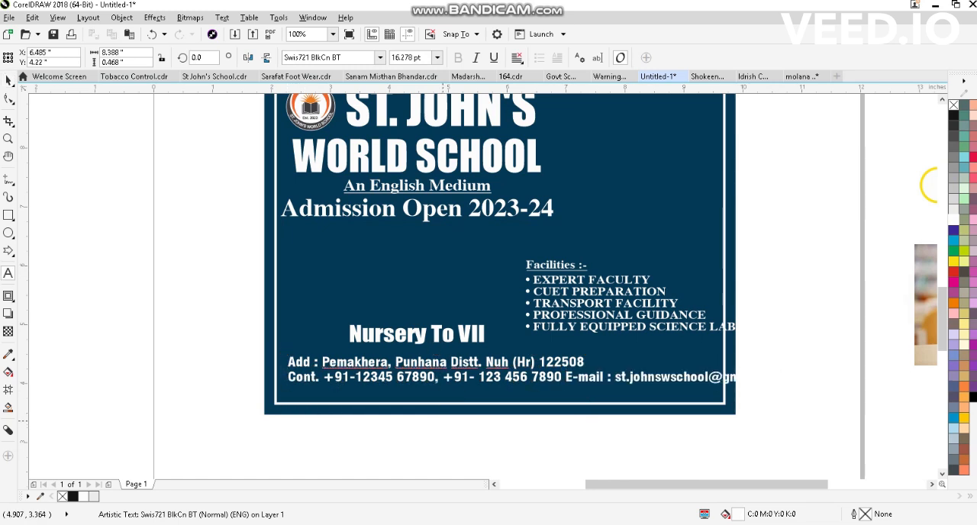
{"action": "type", "text": "|"}
{"action": "key", "text": "ctrl+space"}
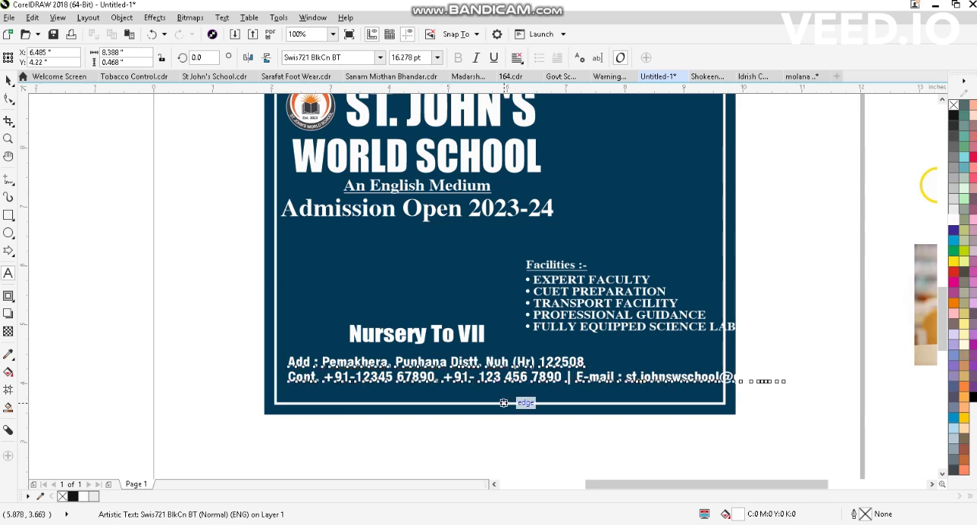
- Lower the address block, break it into separate lines, shrink the contact line to fit inside the white frame and centre it horizontally there
{"action": "left_click_drag", "start_coordinate": [487, 358], "coordinate": [482, 370]}
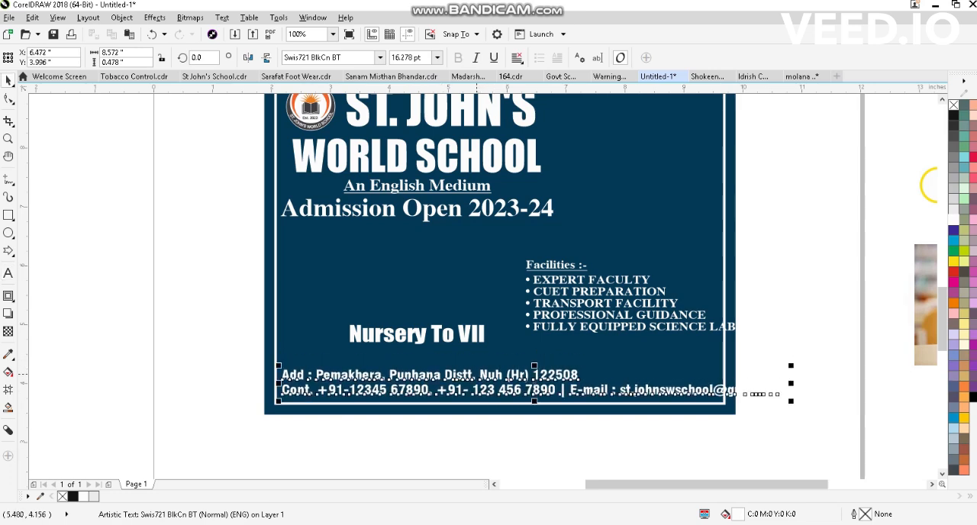
{"action": "key", "text": "ctrl+k"}
{"action": "left_click", "coordinate": [721, 392]}
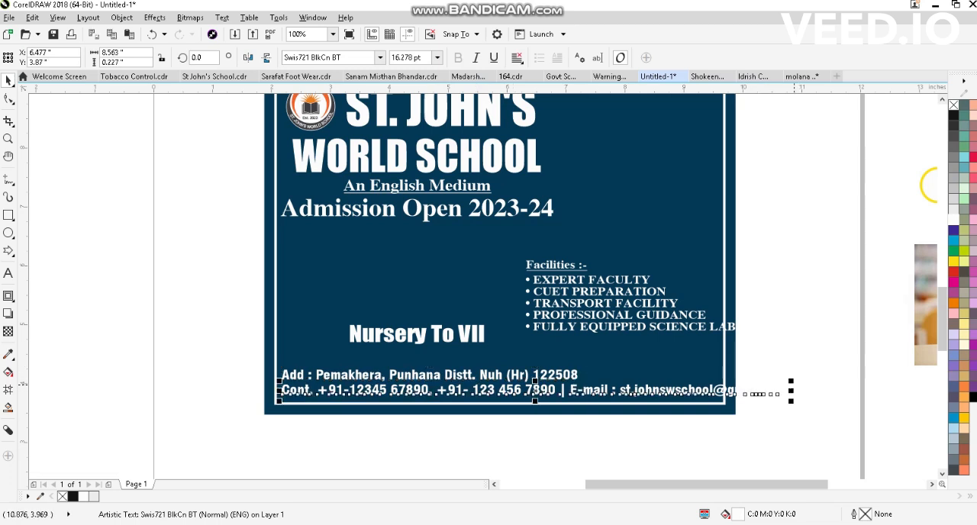
{"action": "left_click_drag", "start_coordinate": [791, 380], "coordinate": [721, 383]}
{"action": "left_click", "coordinate": [679, 361], "text": "shift"}
{"action": "key", "text": "c"}
- Enlarge the address line to span the inner width of the white frame and centre it horizontally in the frame
{"action": "left_click", "coordinate": [570, 376]}
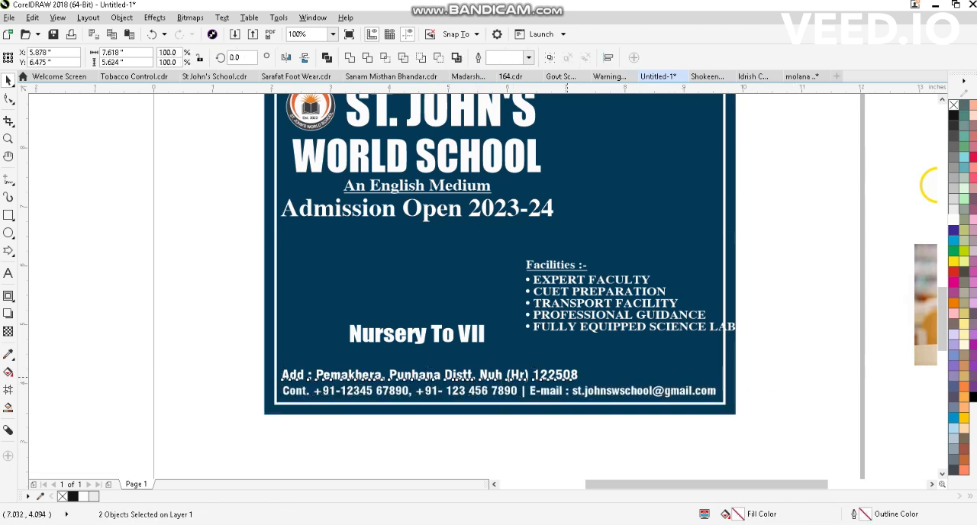
{"action": "left_click", "coordinate": [642, 360], "text": "shift"}
{"action": "key", "text": "c"}
{"action": "left_click", "coordinate": [642, 371]}
{"action": "left_click_drag", "start_coordinate": [651, 365], "coordinate": [722, 383]}
{"action": "left_click", "coordinate": [647, 355], "text": "shift"}
{"action": "key", "text": "c"}
- Move "Admission Open 2023-24" down and split it onto three lines: "Admission", "Open" and "2023-24"
{"action": "left_click", "coordinate": [399, 333]}
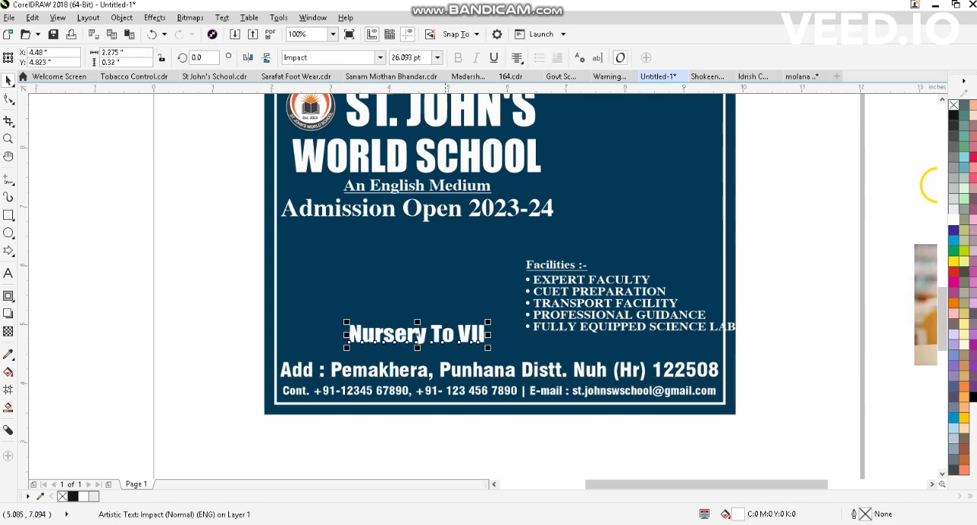
{"action": "left_click_drag", "start_coordinate": [412, 208], "coordinate": [412, 238]}
{"action": "double_click", "coordinate": [397, 237]}
{"action": "key", "text": "Return"}
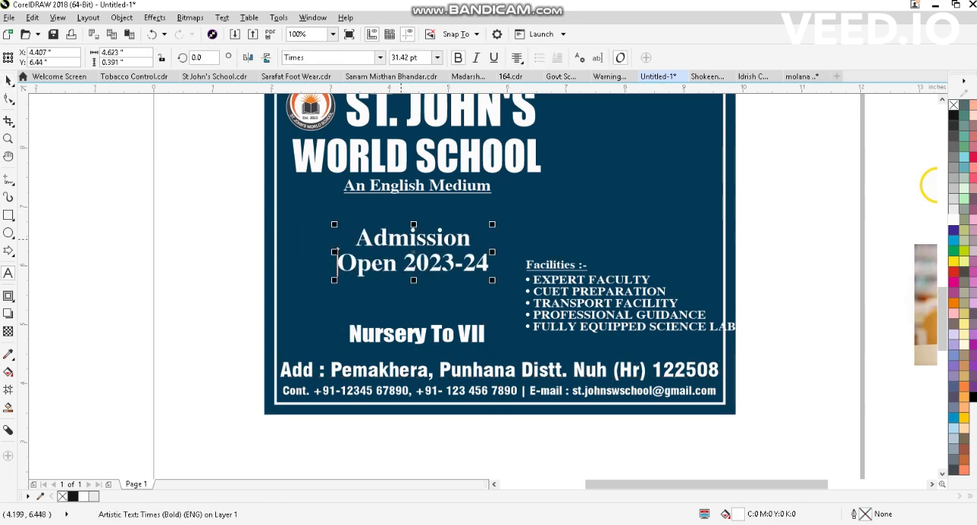
{"action": "key", "text": "Return"}
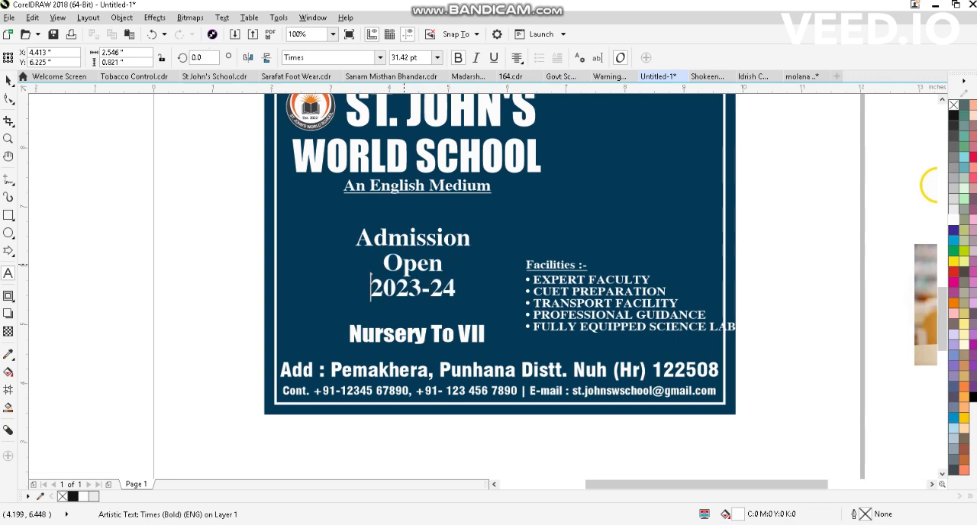
{"action": "key", "text": "ctrl+space"}
- Break the three-line admission text into separate objects and enlarge "Open" to about 88.6 pt
{"action": "key", "text": "ctrl+k"}
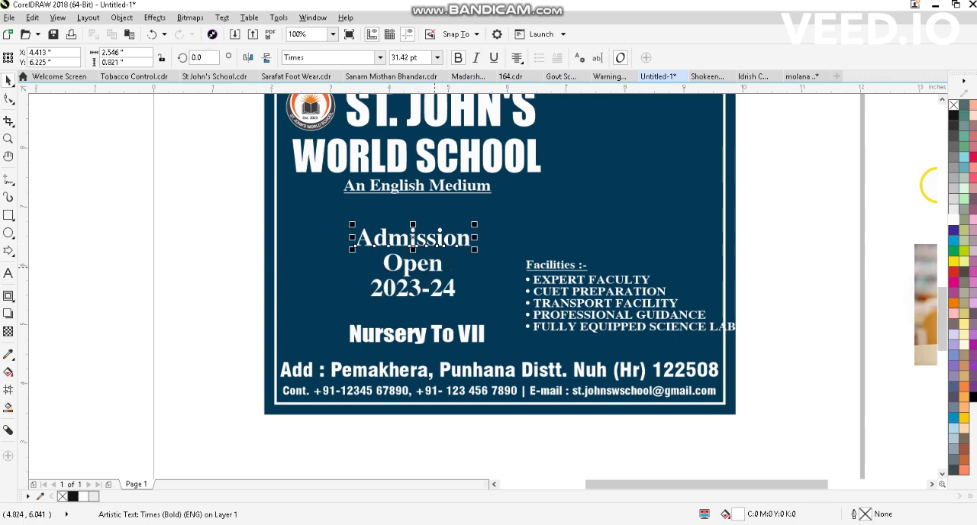
{"action": "left_click", "coordinate": [424, 264]}
{"action": "left_click_drag", "start_coordinate": [446, 281], "coordinate": [500, 300]}
{"action": "scroll", "coordinate": [463, 246], "scroll_direction": "up", "scroll_amount": 1}
{"action": "left_click_drag", "start_coordinate": [456, 280], "coordinate": [423, 287]}
- Arrange "Admission" tightly above and "2023-24" tightly below the enlarged "Open", aligned towards its right end
{"action": "left_click", "coordinate": [387, 235]}
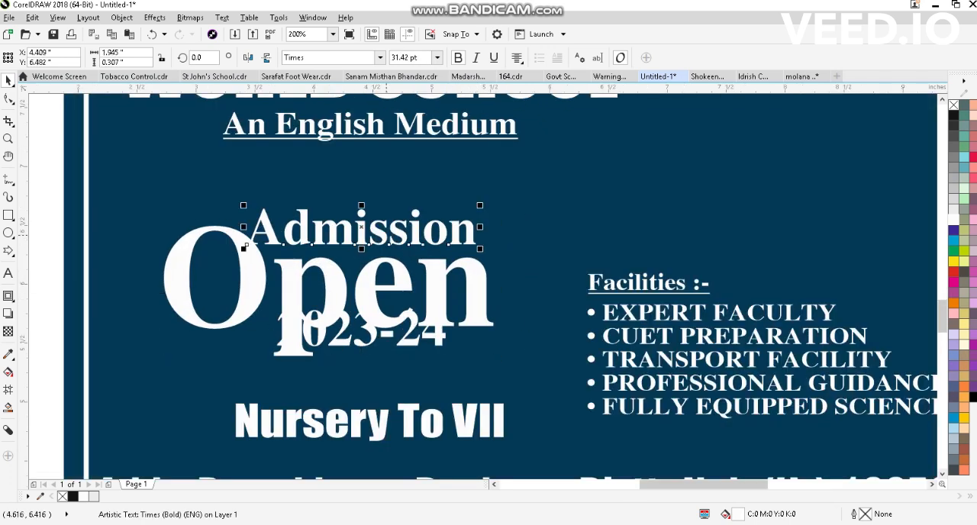
{"action": "left_click_drag", "start_coordinate": [367, 345], "coordinate": [412, 366]}
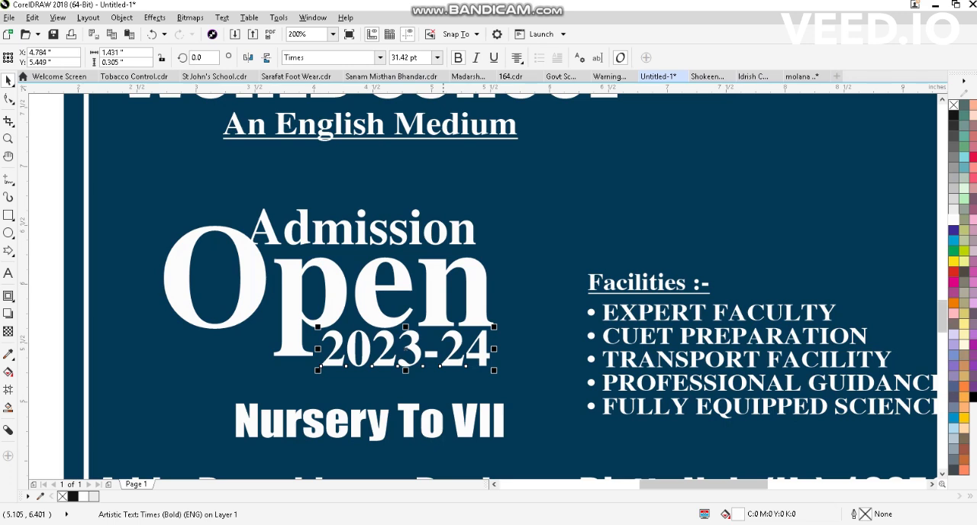
{"action": "left_click_drag", "start_coordinate": [442, 237], "coordinate": [457, 237]}
{"action": "key", "text": "ctrl+z"}
- Fill "Open" with yellow and enlarge the Admission, Open and 2023-24 texts together to about 3.4 x 1.6 in
{"action": "left_click", "coordinate": [446, 273]}
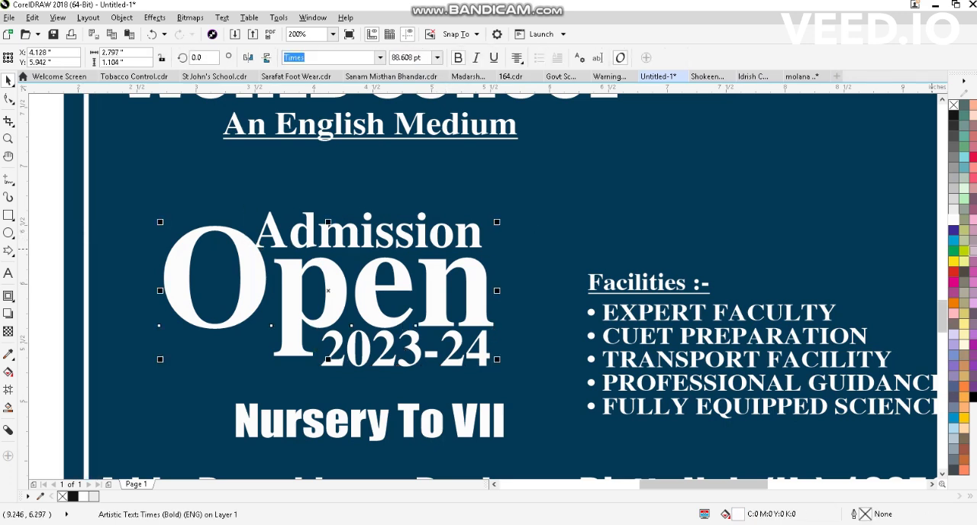
{"action": "left_click", "coordinate": [953, 261]}
{"action": "scroll", "coordinate": [446, 235], "scroll_direction": "down", "scroll_amount": 1}
{"action": "left_click_drag", "start_coordinate": [170, 204], "coordinate": [490, 312]}
{"action": "left_click_drag", "start_coordinate": [427, 254], "coordinate": [426, 249]}
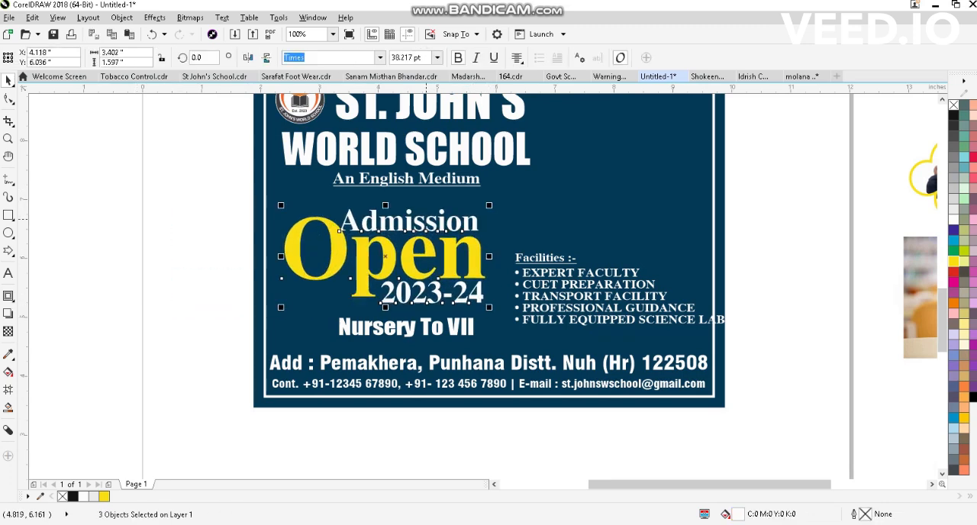
- Fill "ST. JOHN'S" with yellow and enlarge the logo and both school name lines together to about 4.5 in wide
{"action": "left_click", "coordinate": [421, 177]}
{"action": "scroll", "coordinate": [370, 159], "scroll_direction": "down", "scroll_amount": 1}
{"action": "scroll", "coordinate": [407, 190], "scroll_direction": "up", "scroll_amount": 1}
{"action": "left_click", "coordinate": [413, 198]}
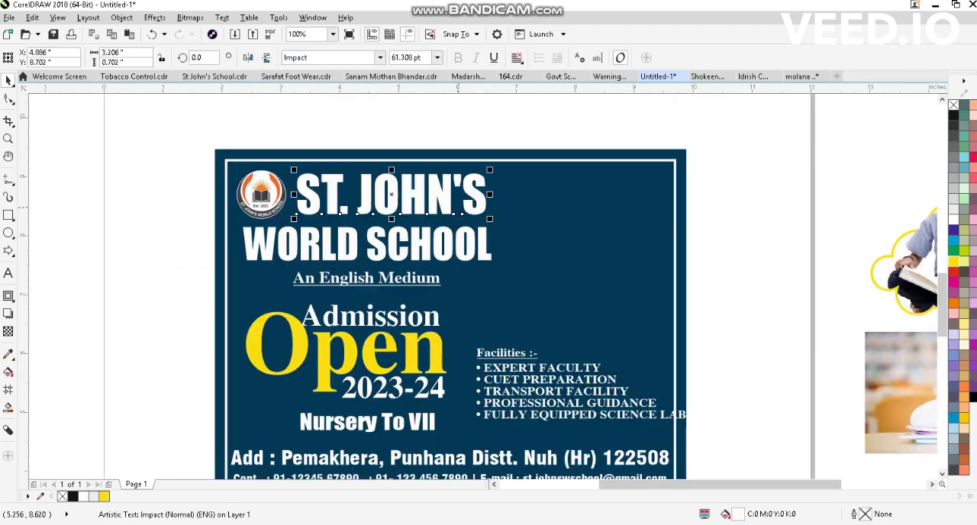
{"action": "left_click", "coordinate": [953, 261]}
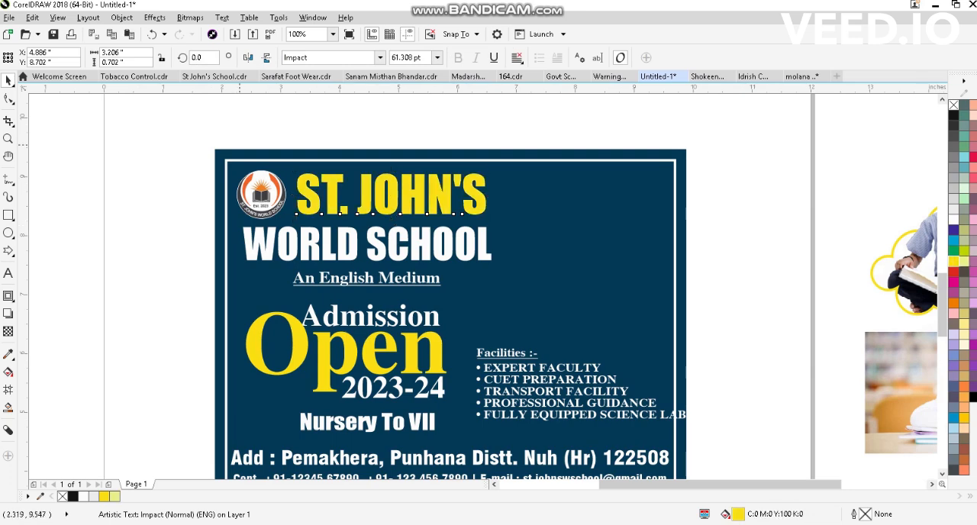
{"action": "left_click_drag", "start_coordinate": [162, 131], "coordinate": [499, 265]}
- Remove the underline from "An English Medium" and draw a rounded rectangle about 2.72 x 0.39 in around the text
{"action": "left_click", "coordinate": [412, 284]}
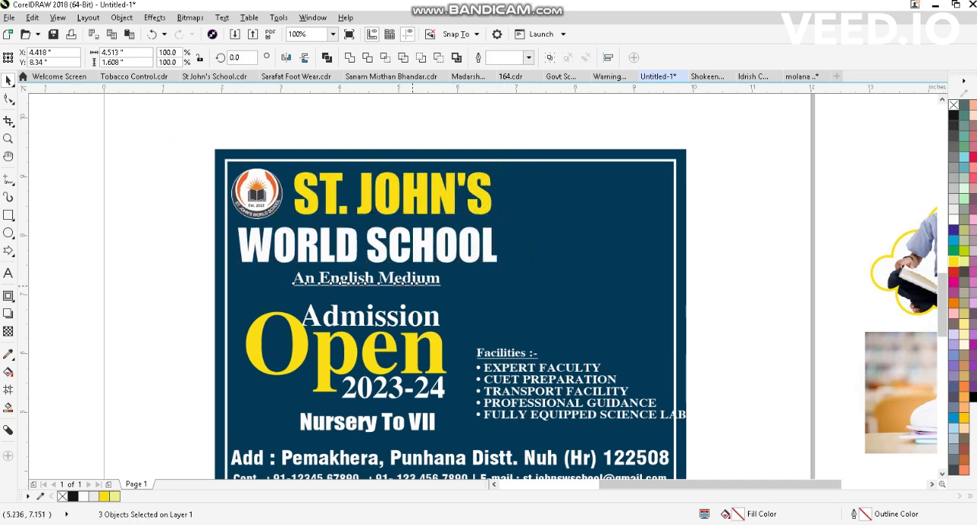
{"action": "scroll", "coordinate": [277, 281], "scroll_direction": "up", "scroll_amount": 1}
{"action": "left_click", "coordinate": [493, 58]}
{"action": "scroll", "coordinate": [371, 271], "scroll_direction": "down", "scroll_amount": 1}
{"action": "key", "text": "F6"}
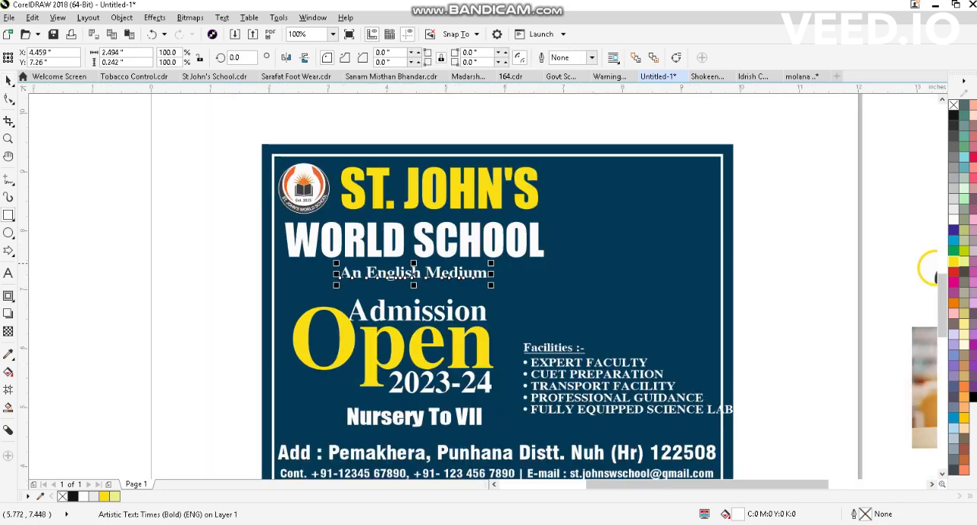
{"action": "scroll", "coordinate": [419, 284], "scroll_direction": "up", "scroll_amount": 1}
{"action": "left_click_drag", "start_coordinate": [242, 285], "coordinate": [566, 252]}
{"action": "key", "text": "space"}
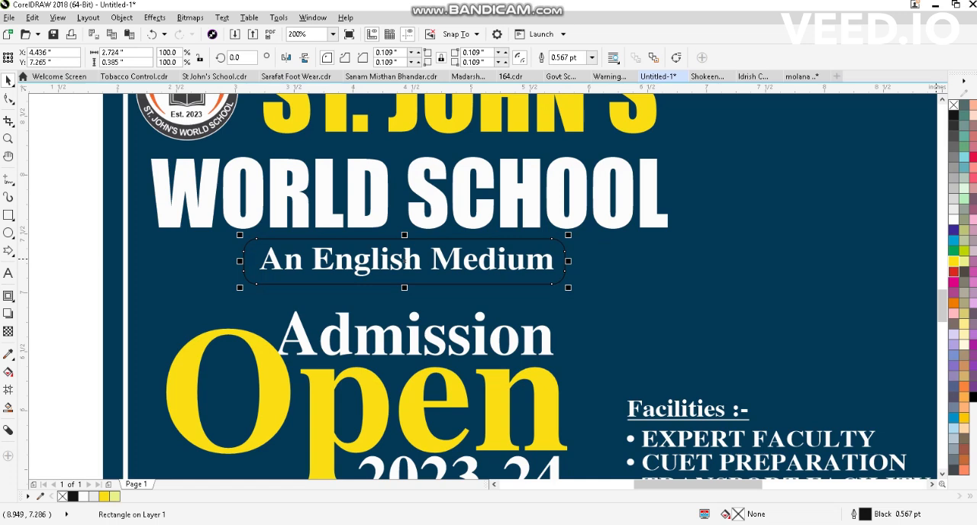
- Fill the rounded rectangle with orange and bring "An English Medium" in front of it
{"action": "left_click", "coordinate": [953, 303]}
{"action": "left_click", "coordinate": [453, 262], "text": "alt"}
{"action": "key", "text": "shift+Page_Up"}
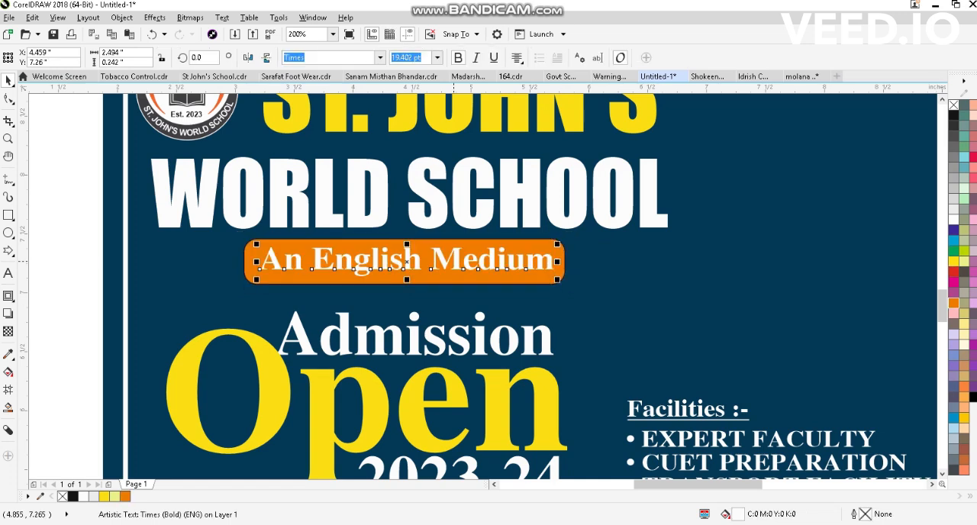
- Shrink the orange rectangle to about 2.67 x 0.28 in, round its corners fully to 0.141 in and remove its outline
{"action": "scroll", "coordinate": [431, 293], "scroll_direction": "up", "scroll_amount": 1}
{"action": "left_click", "coordinate": [413, 267]}
{"action": "left_click_drag", "start_coordinate": [377, 278], "coordinate": [389, 264]}
{"action": "key", "text": "F10"}
{"action": "left_click_drag", "start_coordinate": [703, 229], "coordinate": [705, 251]}
{"action": "key", "text": "space"}
{"action": "key", "text": "F3"}
{"action": "key", "text": "F3"}
{"action": "right_click", "coordinate": [953, 105]}
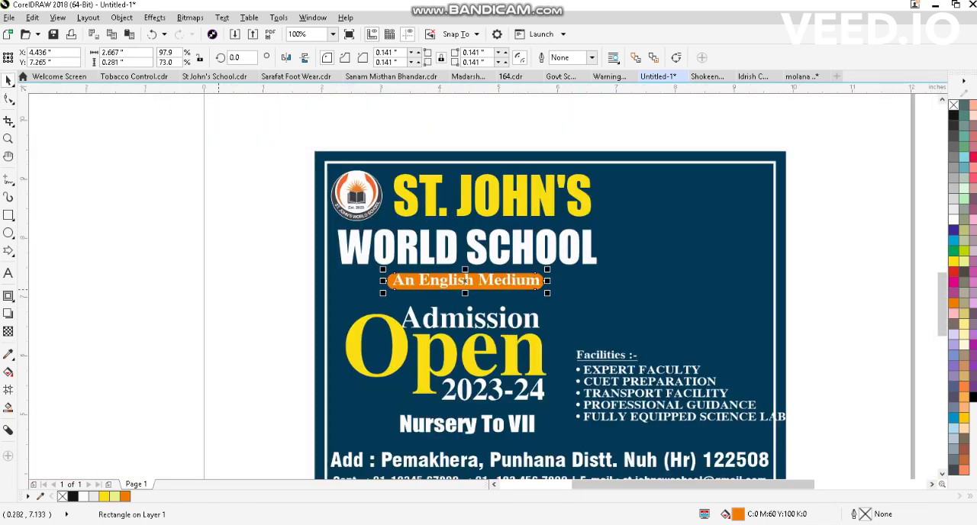
{"action": "left_click_drag", "start_coordinate": [631, 269], "coordinate": [218, 313]}
{"action": "left_click", "coordinate": [326, 256], "text": "shift"}
{"action": "key", "text": "c"}
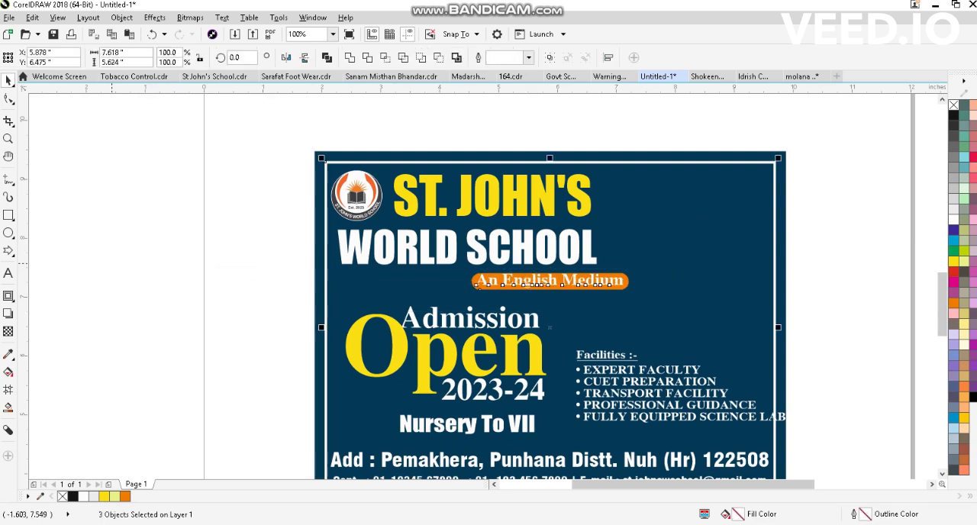
{"action": "key", "text": "ctrl+z"}
- Centre "An English Medium" and its orange rectangle horizontally under "WORLD SCHOOL"
{"action": "left_click_drag", "start_coordinate": [120, 264], "coordinate": [557, 299]}
{"action": "left_click", "coordinate": [522, 250], "text": "shift"}
{"action": "key", "text": "c"}
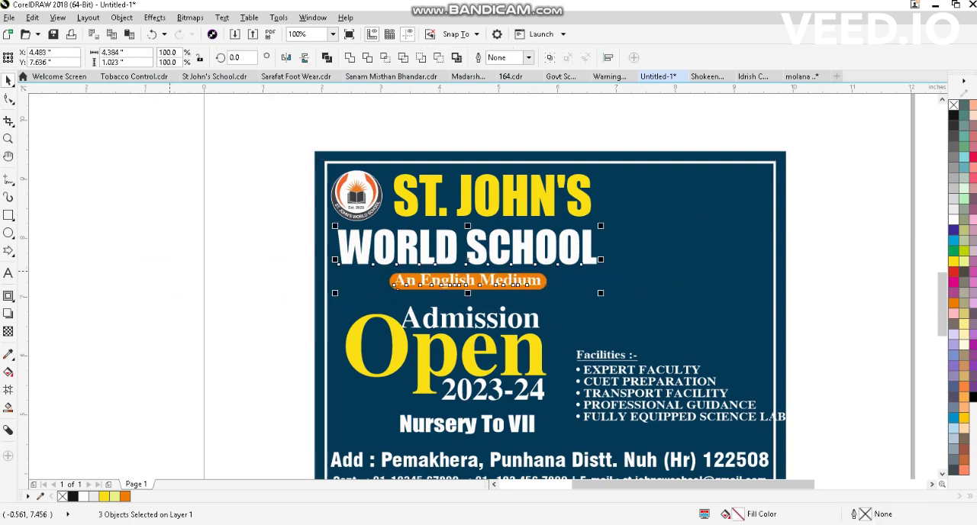
{"action": "left_click", "coordinate": [169, 271]}
- Enlarge the Admission, Open and 2023-24 texts together to about 107%
{"action": "scroll", "coordinate": [472, 322], "scroll_direction": "up", "scroll_amount": 1}
{"action": "left_click", "coordinate": [460, 293]}
{"action": "left_click", "coordinate": [459, 313]}
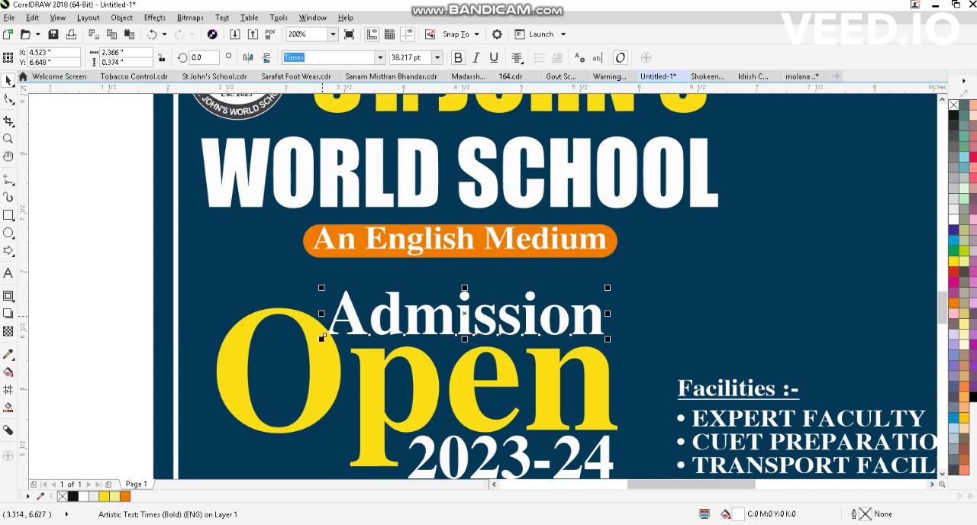
{"action": "scroll", "coordinate": [390, 296], "scroll_direction": "down", "scroll_amount": 1}
{"action": "left_click_drag", "start_coordinate": [195, 280], "coordinate": [512, 394]}
{"action": "scroll", "coordinate": [430, 321], "scroll_direction": "down", "scroll_amount": 1}
{"action": "scroll", "coordinate": [425, 373], "scroll_direction": "up", "scroll_amount": 2}
- Enlarge "Nursery To VII" slightly and centre it horizontally under "Open"
{"action": "left_click", "coordinate": [492, 341]}
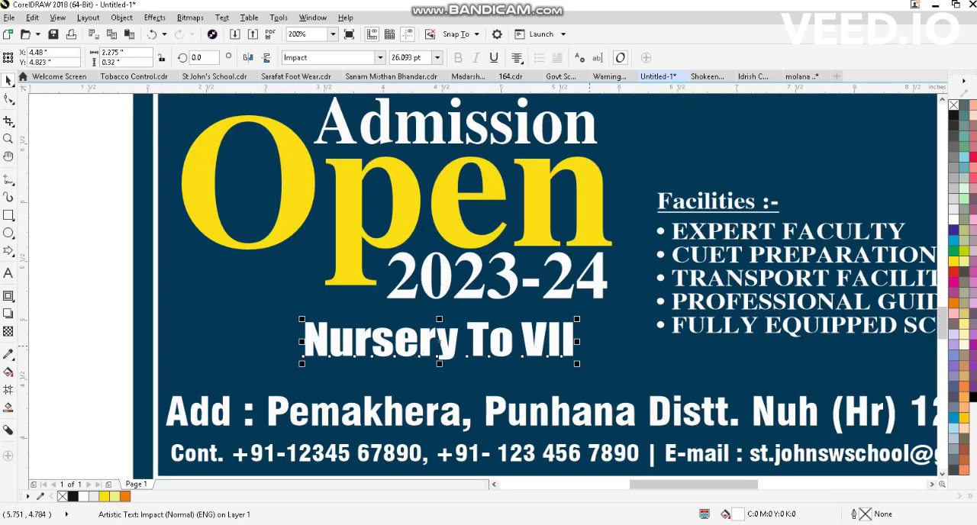
{"action": "left_click_drag", "start_coordinate": [576, 319], "coordinate": [593, 314]}
{"action": "left_click_drag", "start_coordinate": [520, 337], "coordinate": [501, 336]}
{"action": "left_click", "coordinate": [413, 197], "text": "shift"}
{"action": "key", "text": "c"}
{"action": "scroll", "coordinate": [461, 296], "scroll_direction": "down", "scroll_amount": 1}
{"action": "left_click", "coordinate": [465, 414]}
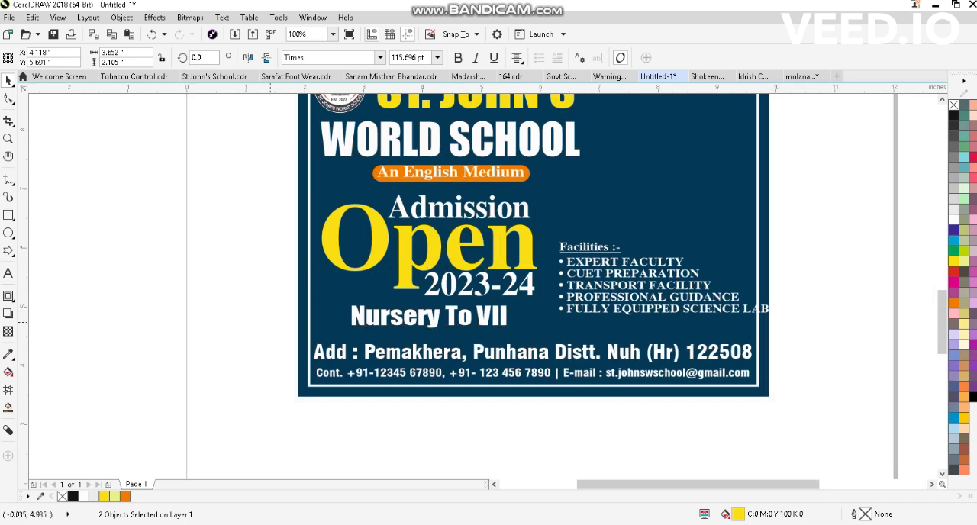
- Draw a rectangle about 2.91 x 0.48 in around "Nursery To VII" and round its corners fully to 0.242 in
{"action": "scroll", "coordinate": [414, 328], "scroll_direction": "up", "scroll_amount": 1}
{"action": "key", "text": "F6"}
{"action": "left_click_drag", "start_coordinate": [270, 280], "coordinate": [613, 336]}
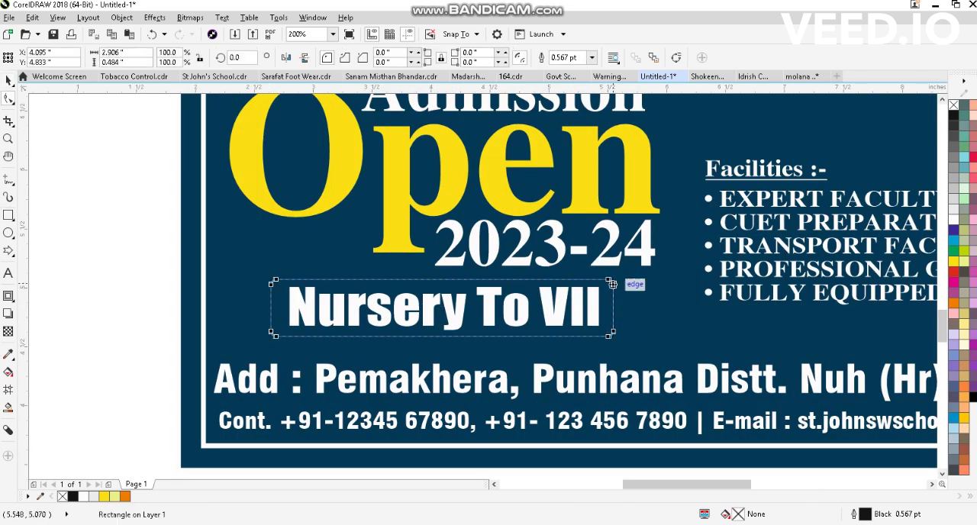
{"action": "left_click_drag", "start_coordinate": [614, 280], "coordinate": [585, 281]}
{"action": "key", "text": "space"}
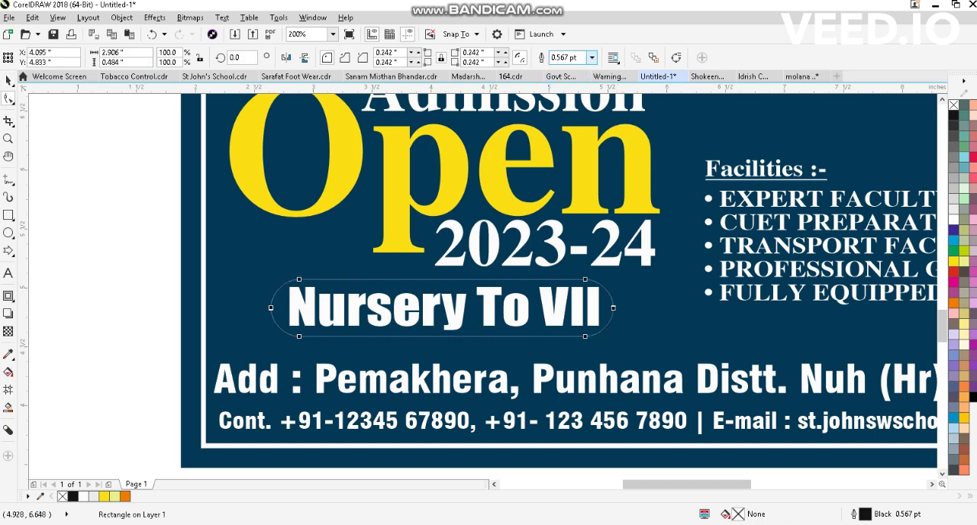
- Set the outline width of the rounded rectangle around "Nursery To VII" to 2 pt
{"action": "left_click", "coordinate": [591, 57]}
{"action": "left_click", "coordinate": [569, 136]}
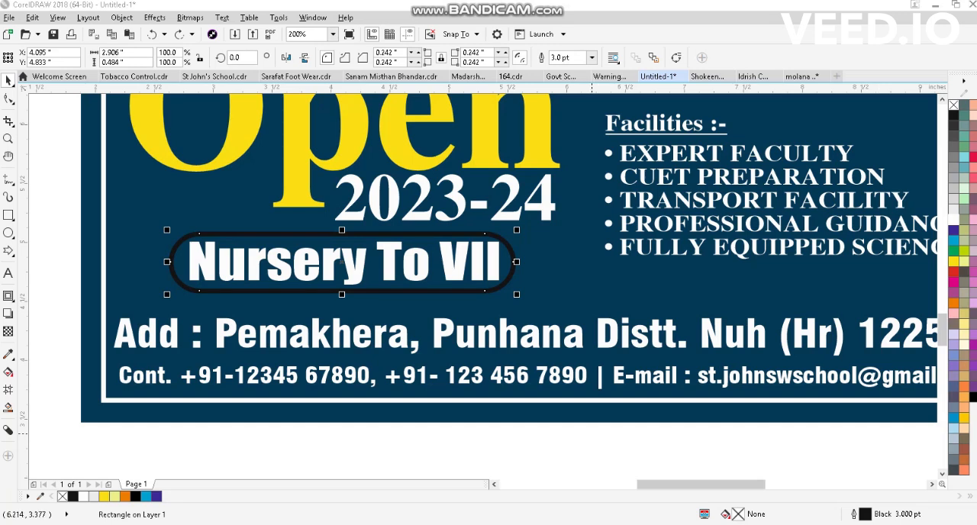
{"action": "key", "text": "Escape"}
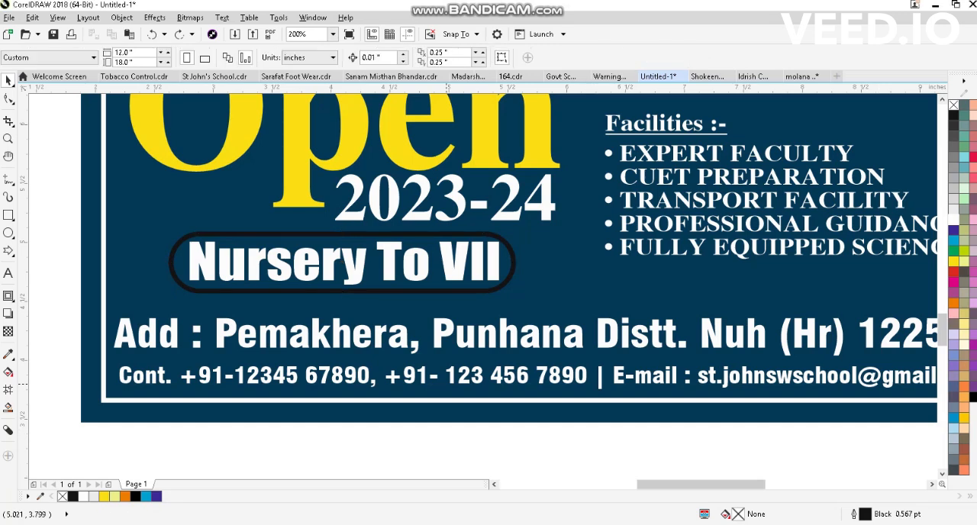
{"action": "scroll", "coordinate": [381, 372], "scroll_direction": "down", "scroll_amount": 1}
{"action": "left_click", "coordinate": [448, 327]}
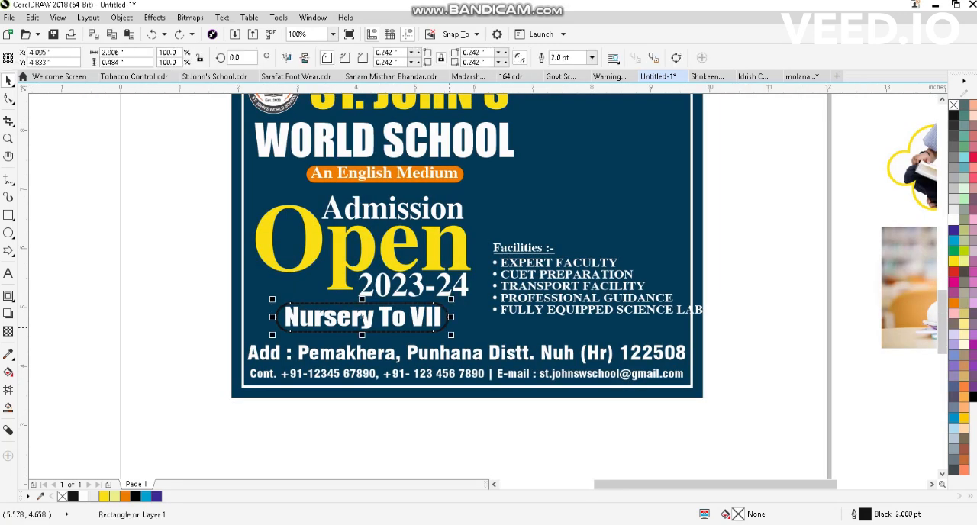
- Give the rounded rectangle around "Nursery To VII" a dashed yellow outline
{"action": "right_click", "coordinate": [104, 496]}
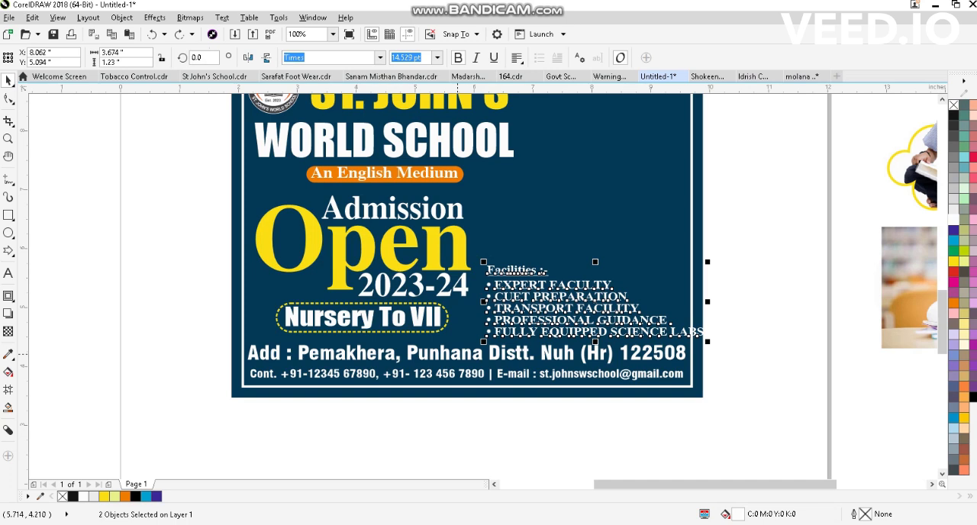
- Fit the Facilities text inside the frame with wider line spacing and draw a 0.016 x 1.781 in vertical divider beside it
{"action": "key", "text": "Up"}
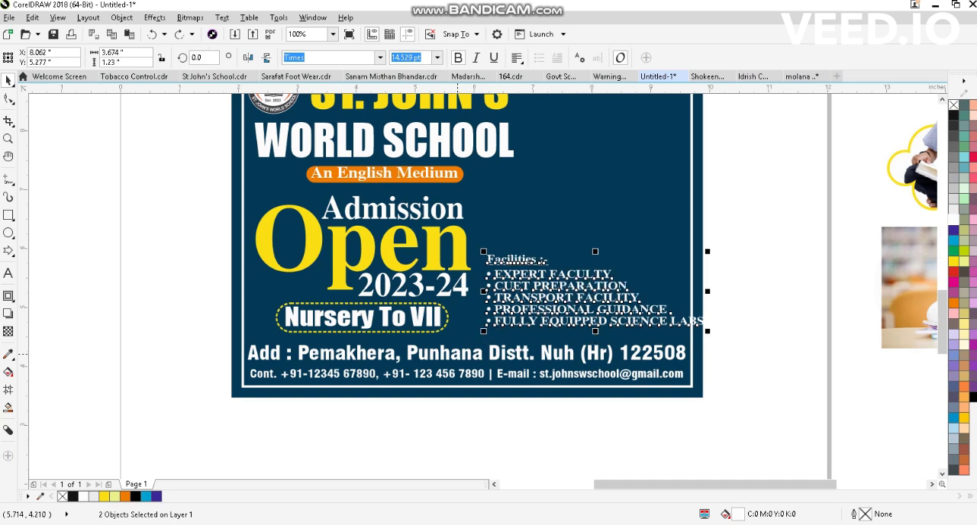
{"action": "key", "text": "ctrl+z"}
{"action": "key", "text": "ctrl+z"}
{"action": "key", "text": "ctrl+z"}
{"action": "key", "text": "ctrl+z"}
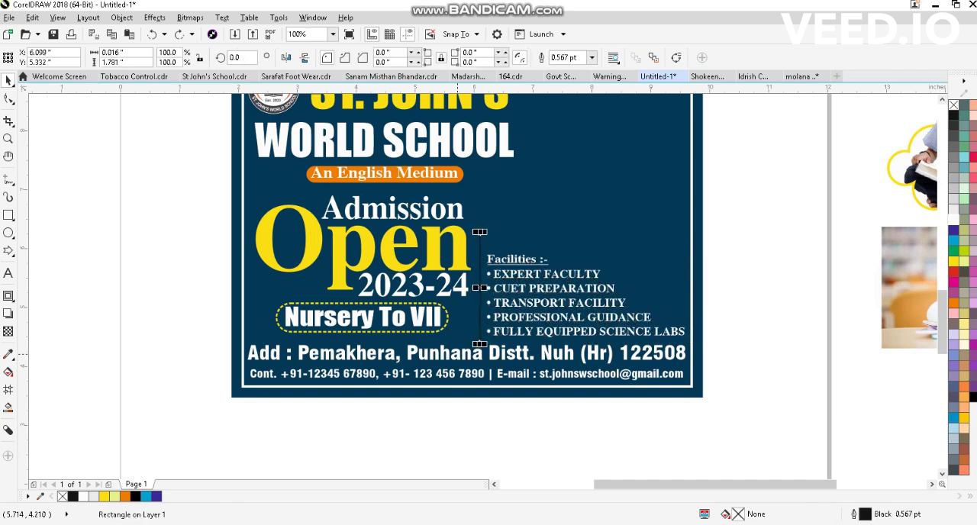
- Fill the vertical divider yellow without an outline and draw a 4.344 in circle over the banner's upper-right corner
{"action": "key", "text": "ctrl+shift+z"}
{"action": "key", "text": "ctrl+shift+z"}
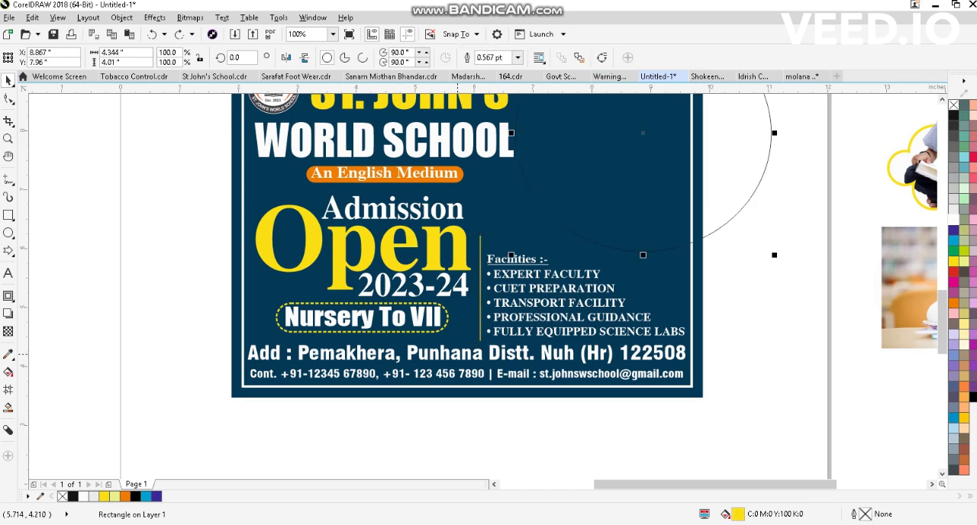
{"action": "scroll", "coordinate": [457, 354], "scroll_direction": "down", "scroll_amount": 1}
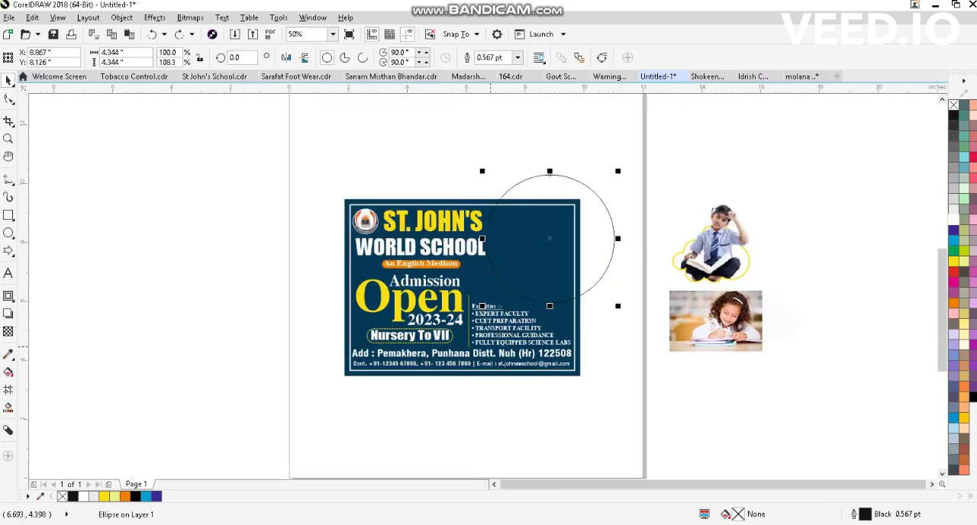
- Place the photo of the writing girl over the circle and enlarge it to about 5.08 x 3.33 in
{"action": "scroll", "coordinate": [526, 287], "scroll_direction": "up", "scroll_amount": 1}
{"action": "key", "text": "ctrl+shift+z"}
{"action": "key", "text": "ctrl+shift+z"}
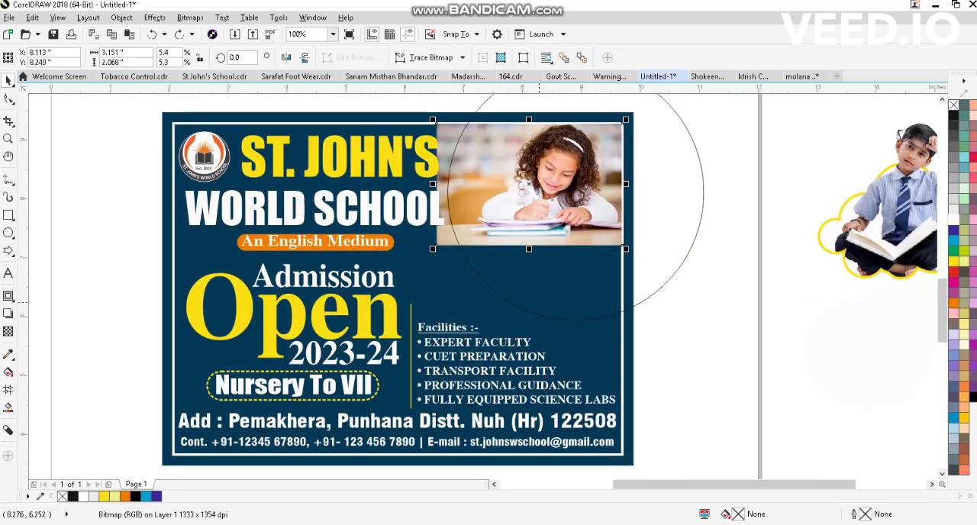
- PowerClip the girl's photo inside the circle and the circle inside the white-bordered frame rectangle
{"action": "key", "text": "ctrl+shift+z"}
{"action": "key", "text": "ctrl+shift+z"}
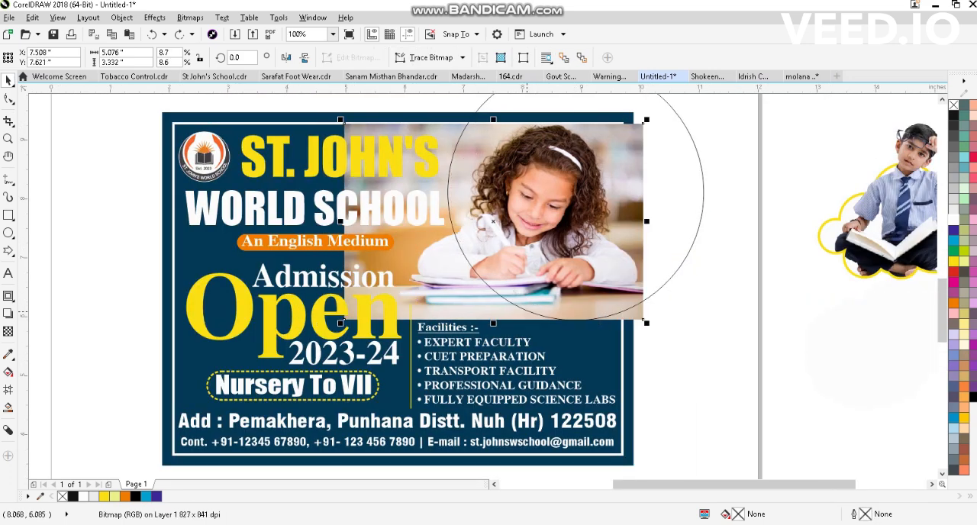
{"action": "key", "text": "ctrl+shift+z"}
{"action": "key", "text": "ctrl+shift+z"}
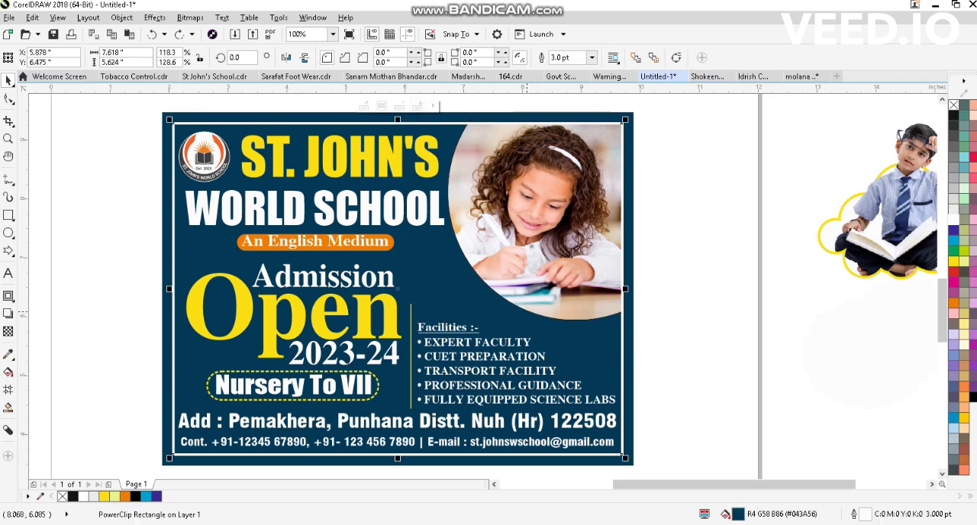
{"action": "scroll", "coordinate": [484, 333], "scroll_direction": "down", "scroll_amount": 1}
{"action": "scroll", "coordinate": [457, 329], "scroll_direction": "up", "scroll_amount": 1}
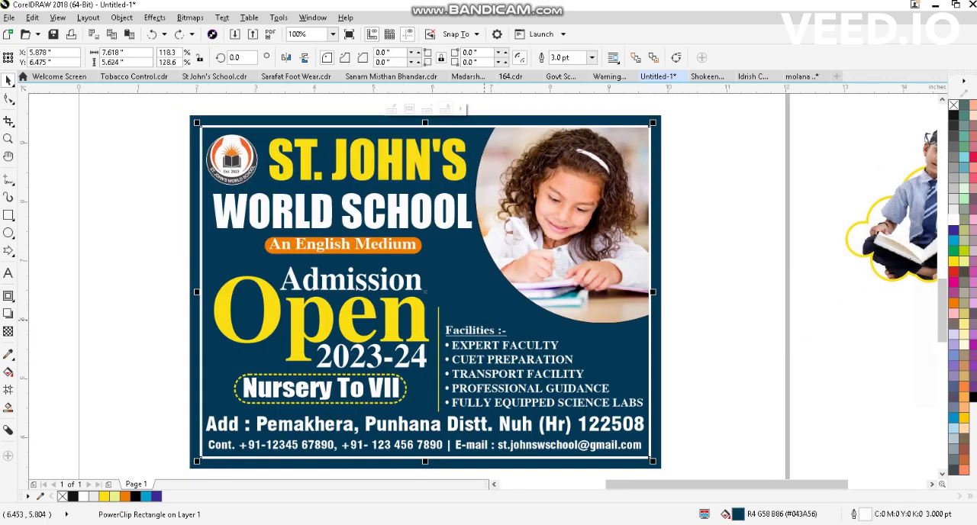
- Within the frame's PowerClip contents, add a one-step 0.125 in outer contour to the photo circle and break it apart
{"action": "left_click", "coordinate": [541, 304], "text": "ctrl"}
{"action": "left_click", "coordinate": [602, 328]}
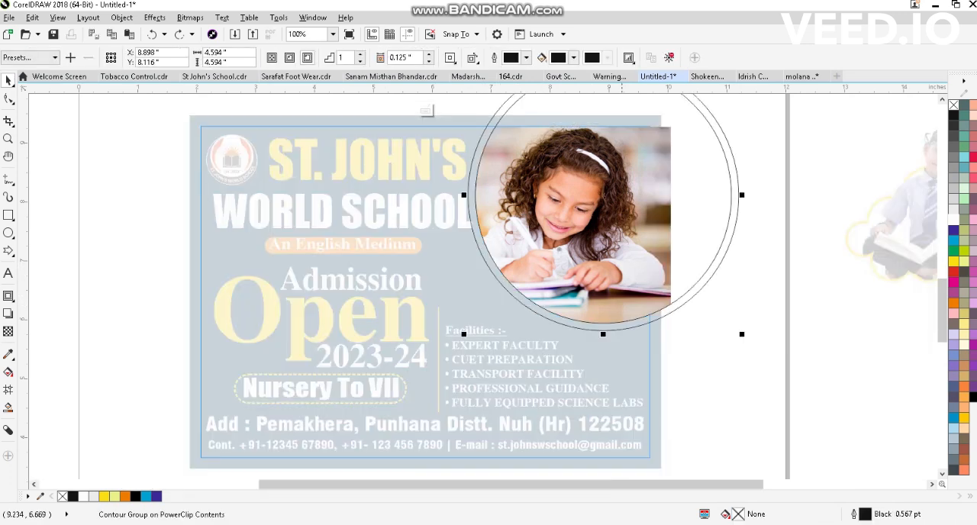
{"action": "scroll", "coordinate": [602, 328], "scroll_direction": "up", "scroll_amount": 1}
{"action": "scroll", "coordinate": [470, 295], "scroll_direction": "down", "scroll_amount": 1}
{"action": "left_click", "coordinate": [510, 246], "text": "shift"}
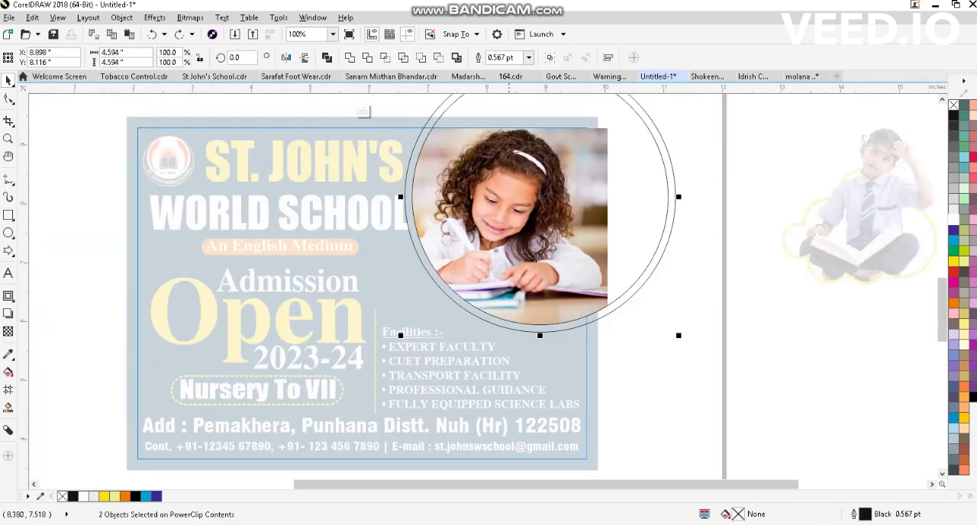
- Set the photo circle's outline to 2 pt black and fill the outer contour circle yellow without an outline
{"action": "left_click", "coordinate": [500, 248]}
{"action": "scroll", "coordinate": [498, 248], "scroll_direction": "down", "scroll_amount": 1}
{"action": "scroll", "coordinate": [483, 217], "scroll_direction": "up", "scroll_amount": 1}
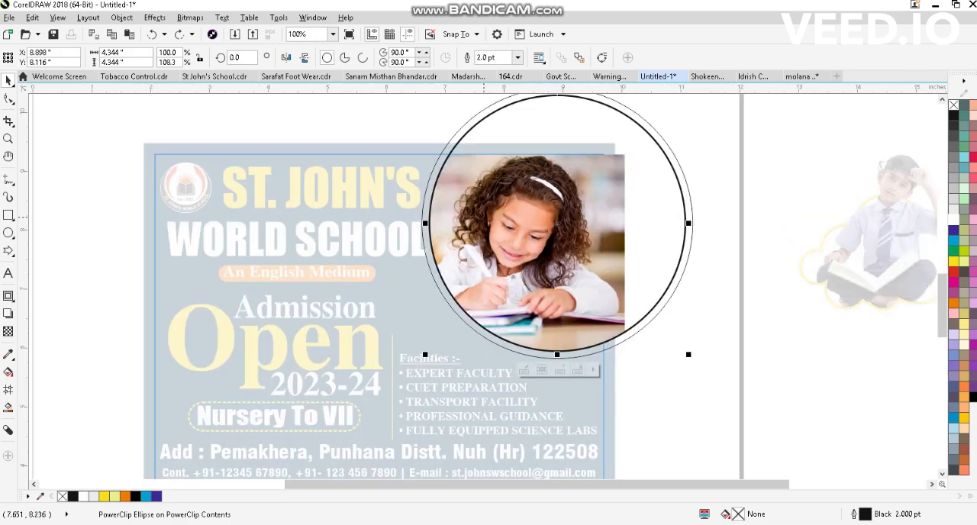
{"action": "right_click", "coordinate": [135, 496]}
{"action": "left_click", "coordinate": [461, 318]}
{"action": "left_click", "coordinate": [105, 496]}
{"action": "scroll", "coordinate": [492, 301], "scroll_direction": "up", "scroll_amount": 1}
{"action": "right_click", "coordinate": [62, 496]}
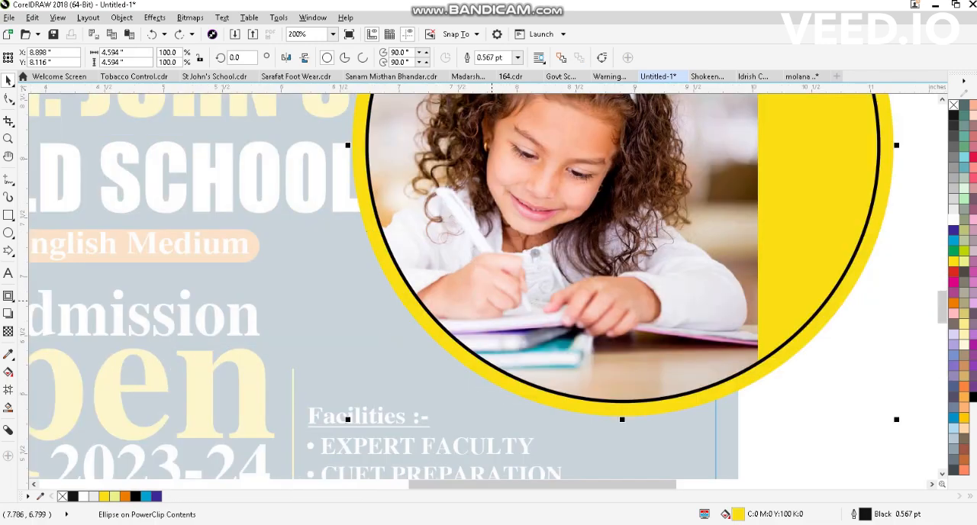
- Shift the yellow circle right behind the photo circle and rotate it to about 352.4 degrees
{"action": "scroll", "coordinate": [491, 301], "scroll_direction": "down", "scroll_amount": 1}
{"action": "key", "text": "Right"}
{"action": "key", "text": "Right"}
{"action": "key", "text": "Right"}
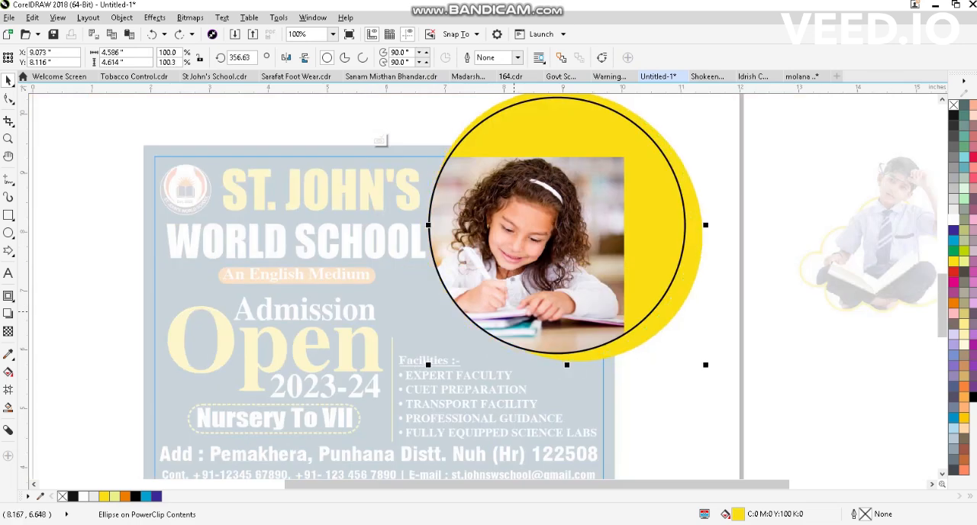
{"action": "key", "text": "ctrl+z"}
{"action": "scroll", "coordinate": [538, 307], "scroll_direction": "down", "scroll_amount": 1}
{"action": "left_click_drag", "start_coordinate": [541, 305], "coordinate": [536, 306]}
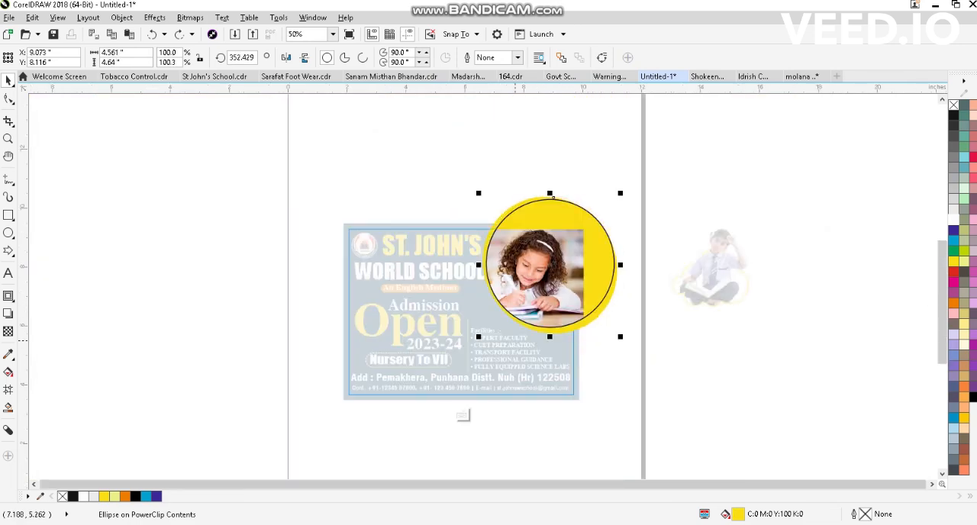
- Rotate the yellow circle to about 5.97 degrees and offset it slightly right and down behind the photo circle
{"action": "key", "text": "ctrl+z"}
{"action": "scroll", "coordinate": [523, 338], "scroll_direction": "up", "scroll_amount": 1}
{"action": "key", "text": "ctrl+z"}
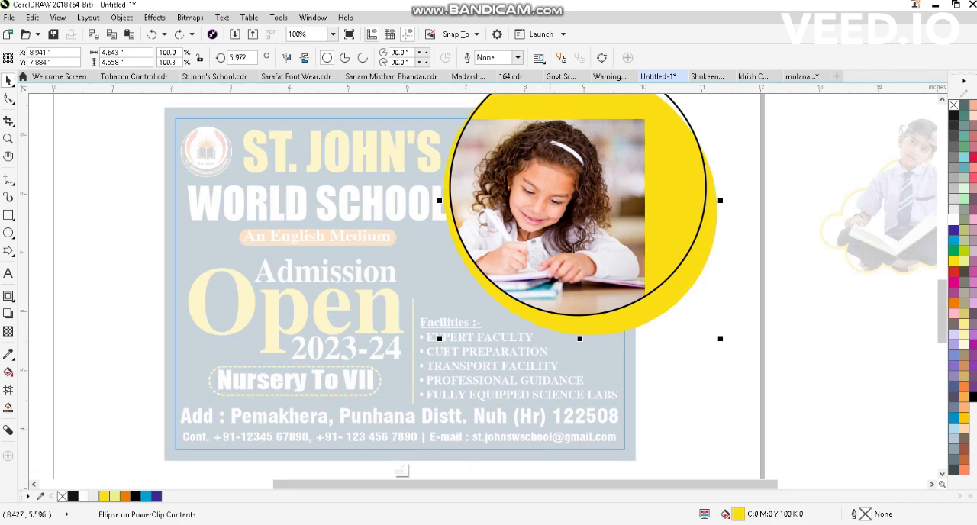
{"action": "key", "text": "ctrl+z"}
{"action": "key", "text": "ctrl+z"}
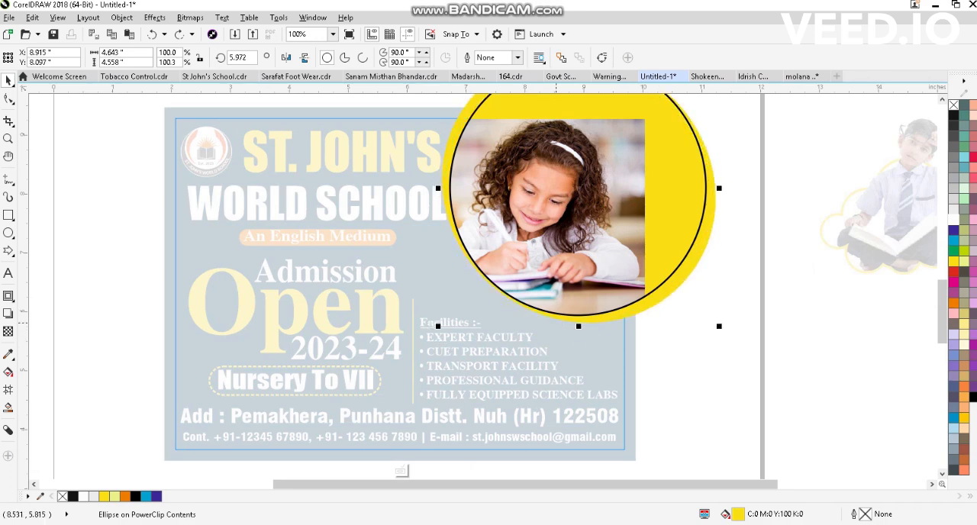
{"action": "key", "text": "ctrl+z"}
{"action": "scroll", "coordinate": [630, 287], "scroll_direction": "down", "scroll_amount": 1}
- Remove the photo circle's outline and finish editing the frame's PowerClip contents
{"action": "key", "text": "ctrl+z"}
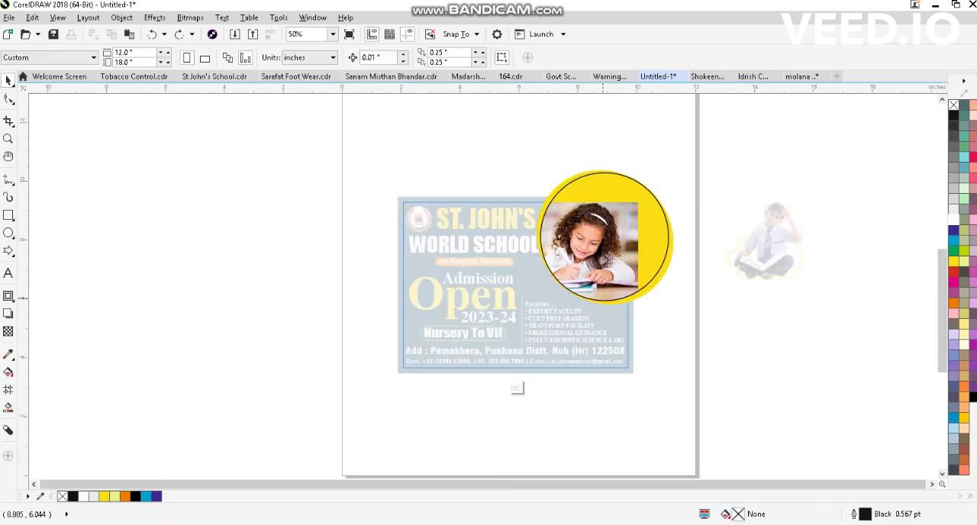
{"action": "key", "text": "ctrl+z"}
{"action": "scroll", "coordinate": [649, 259], "scroll_direction": "up", "scroll_amount": 1}
{"action": "key", "text": "ctrl+z"}
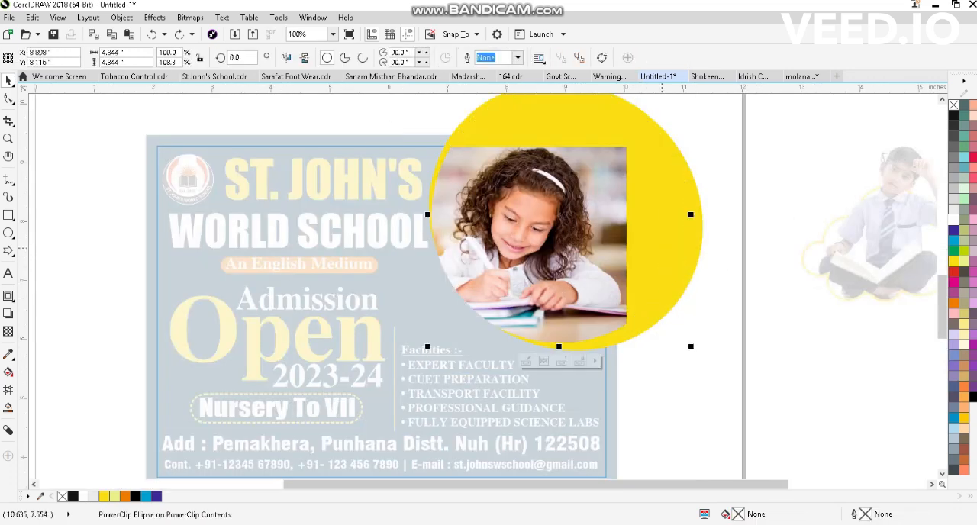
{"action": "scroll", "coordinate": [584, 274], "scroll_direction": "up", "scroll_amount": 1}
{"action": "scroll", "coordinate": [533, 284], "scroll_direction": "down", "scroll_amount": 1}
- Move the "Facilities :-" heading slightly up from its list and colour it yellow
{"action": "key", "text": "ctrl+z"}
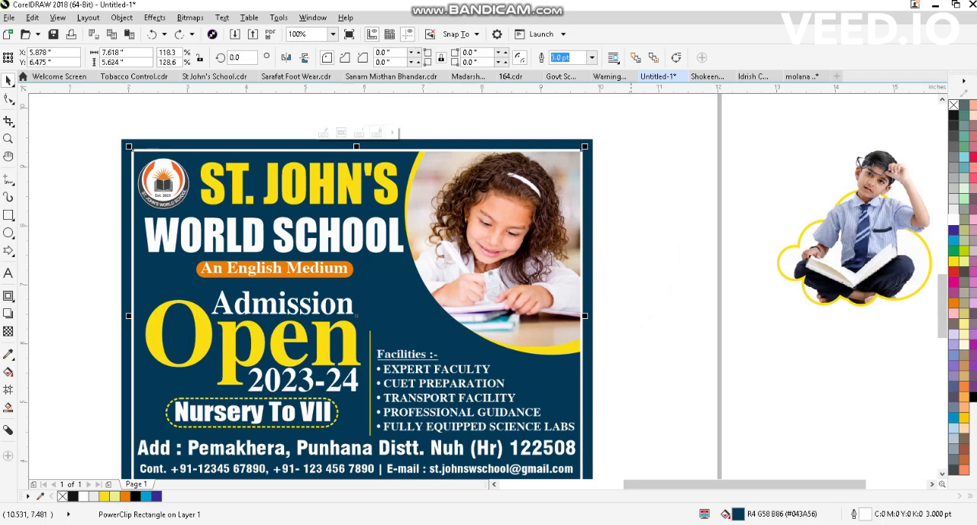
{"action": "key", "text": "ctrl+z"}
{"action": "key", "text": "ctrl+z"}
{"action": "key", "text": "ctrl+z"}
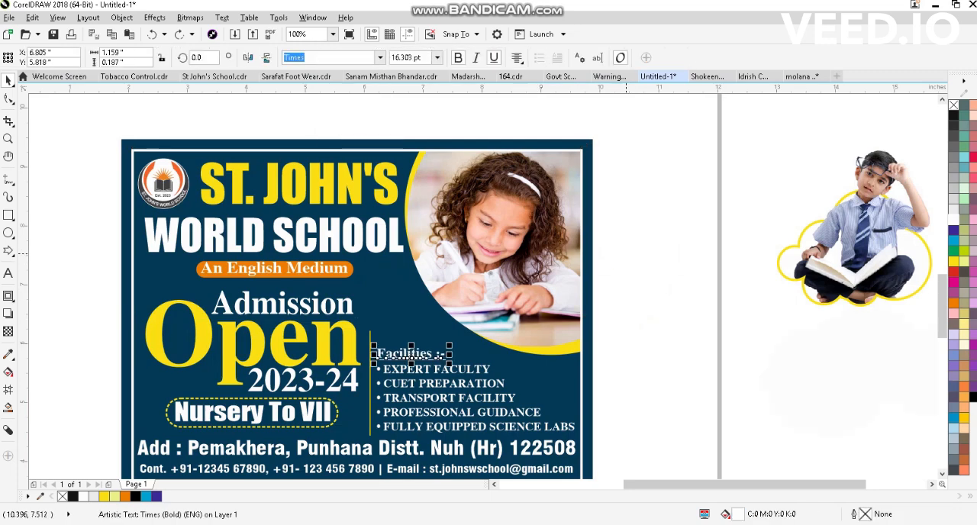
{"action": "key", "text": "ctrl+z"}
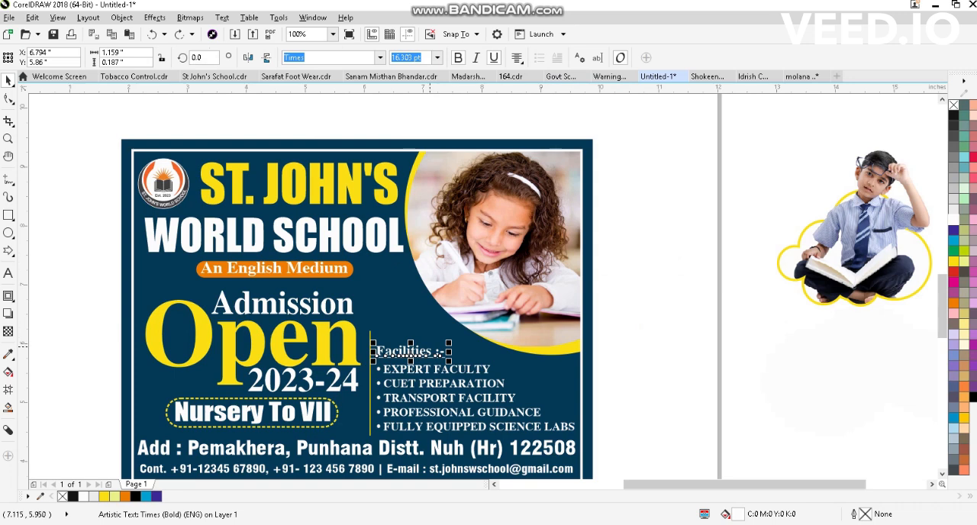
{"action": "key", "text": "ctrl+z"}
{"action": "key", "text": "ctrl+z"}
{"action": "key", "text": "ctrl+z"}
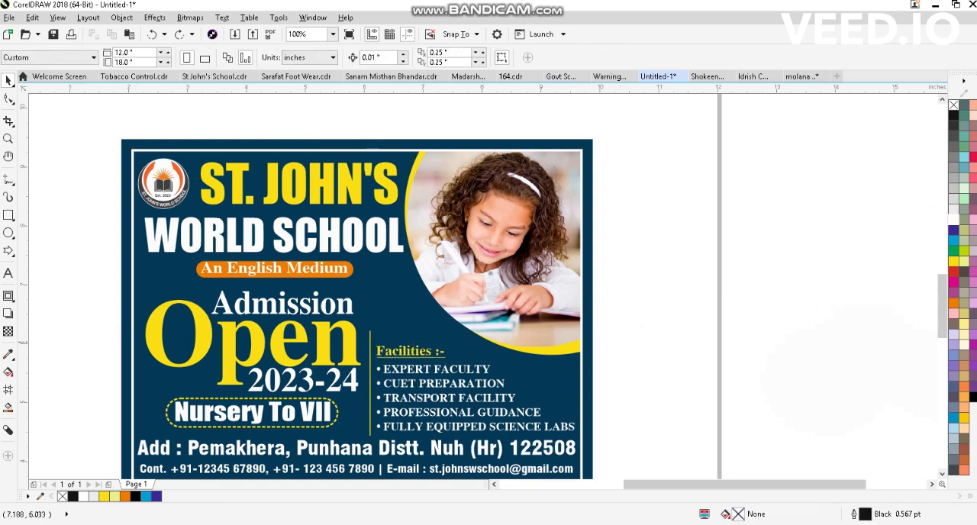
- Draw a vertical dashed line 0.934 in long and 2 pt wide above the Facilities heading and colour it white
{"action": "key", "text": "ctrl+z"}
{"action": "key", "text": "ctrl+z"}
{"action": "key", "text": "ctrl+z"}
{"action": "key", "text": "ctrl+z"}
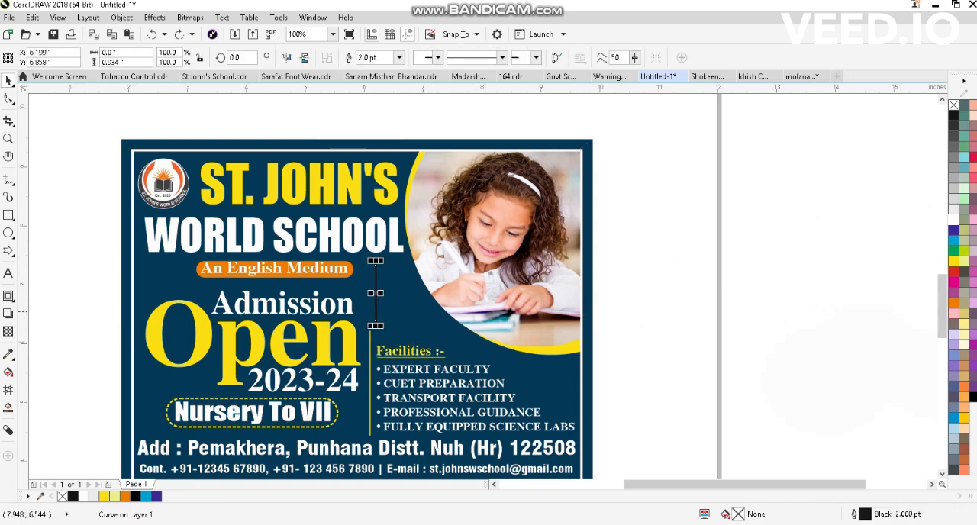
{"action": "left_click", "coordinate": [629, 285]}
{"action": "scroll", "coordinate": [365, 361], "scroll_direction": "up", "scroll_amount": 1}
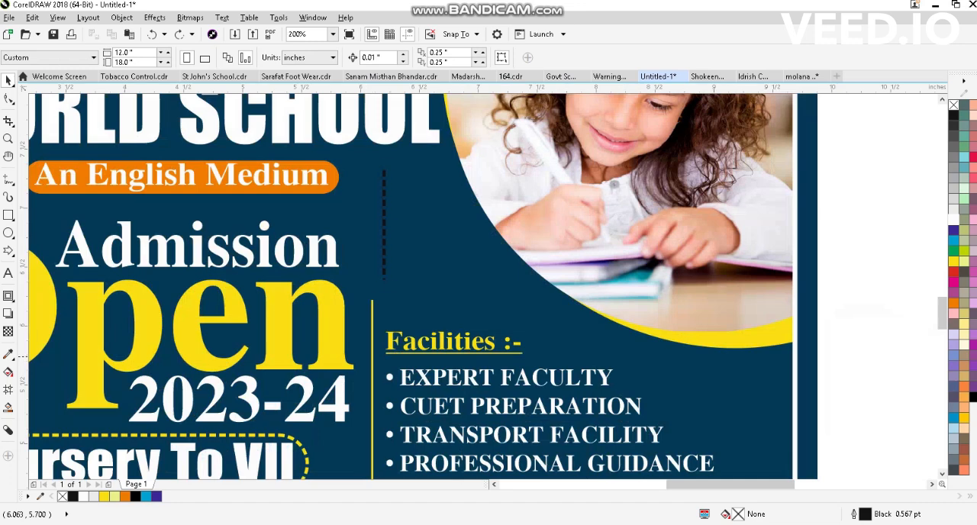
{"action": "left_click", "coordinate": [385, 226]}
{"action": "right_click", "coordinate": [953, 219]}
- Duplicate the white dashed line three times to the right to form a row of four evenly spaced lines
{"action": "scroll", "coordinate": [466, 302], "scroll_direction": "down", "scroll_amount": 1}
{"action": "key", "text": "ctrl+d"}
{"action": "key", "text": "ctrl+d"}
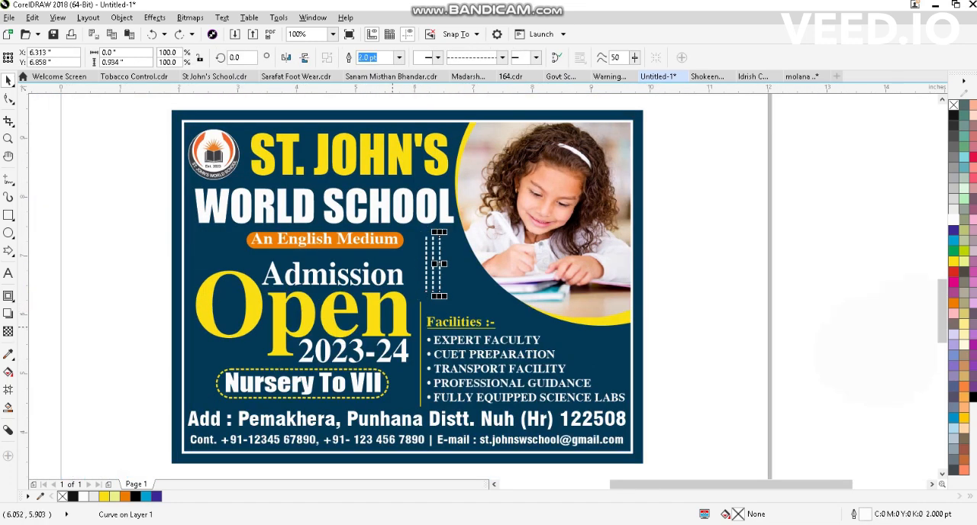
{"action": "scroll", "coordinate": [392, 324], "scroll_direction": "up", "scroll_amount": 1}
{"action": "key", "text": "ctrl+d"}
{"action": "scroll", "coordinate": [457, 326], "scroll_direction": "down", "scroll_amount": 1}
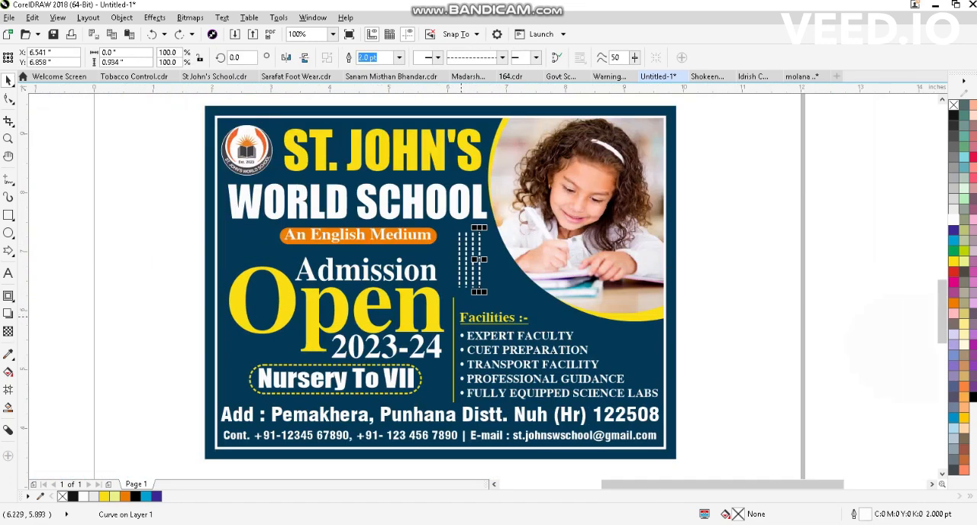
- Move the four dashed lines together slightly right and down, and preview the finished banner full screen
{"action": "left_click_drag", "start_coordinate": [450, 229], "coordinate": [489, 307]}
{"action": "left_click_drag", "start_coordinate": [469, 267], "coordinate": [476, 272]}
{"action": "scroll", "coordinate": [477, 333], "scroll_direction": "up", "scroll_amount": 1}
{"action": "key", "text": "Escape"}
{"action": "scroll", "coordinate": [438, 304], "scroll_direction": "down", "scroll_amount": 1}
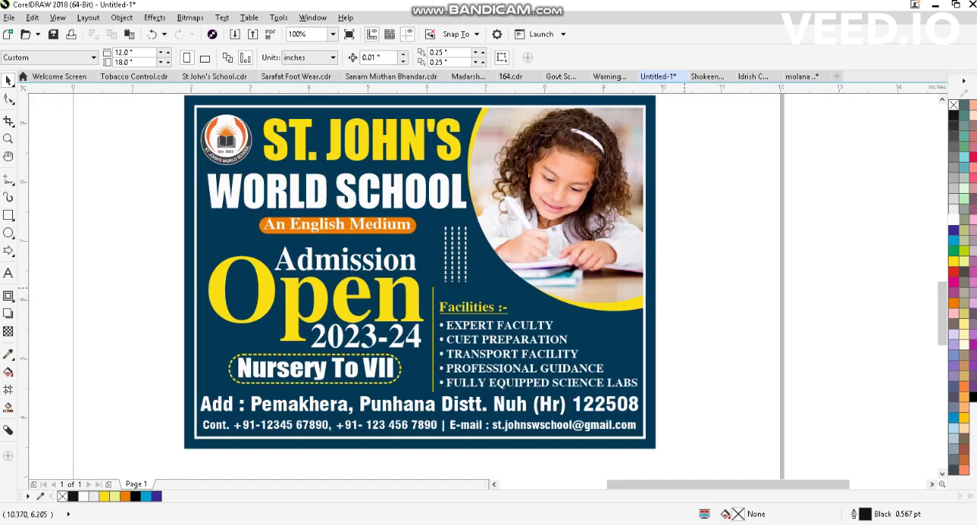
{"action": "scroll", "coordinate": [684, 295], "scroll_direction": "up", "scroll_amount": 1}
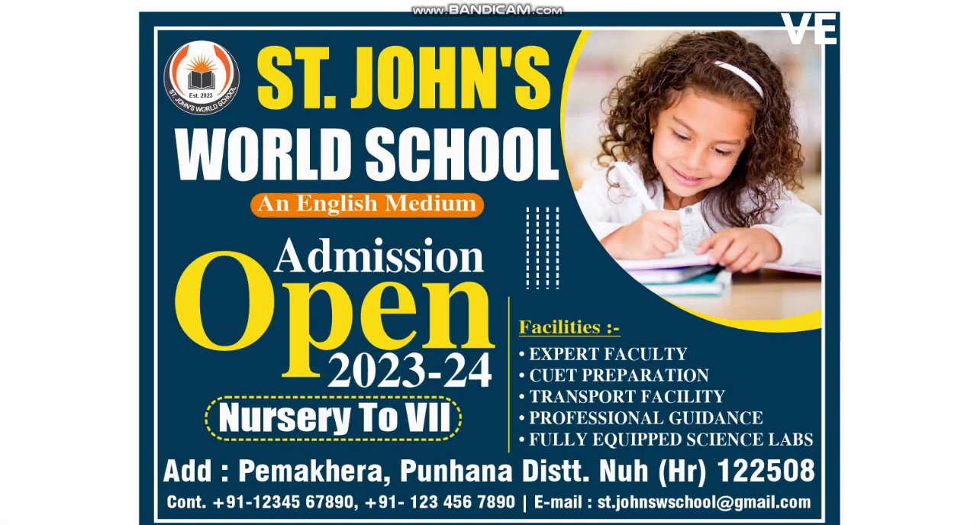